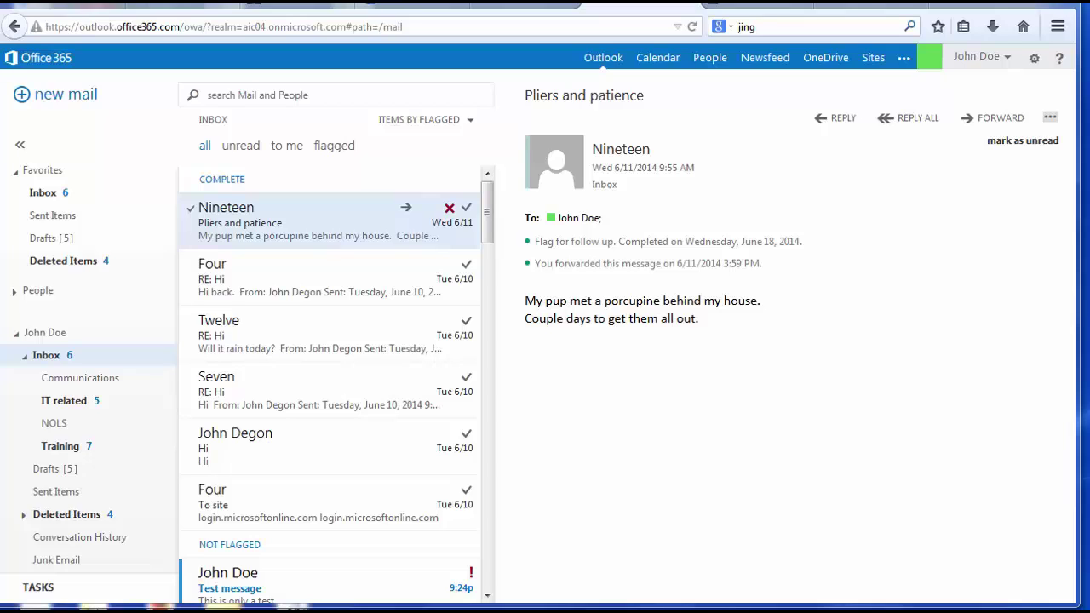
Start a new message addressed to a manually entered e-mail address and the contact suggested for "and".
click(55, 101)
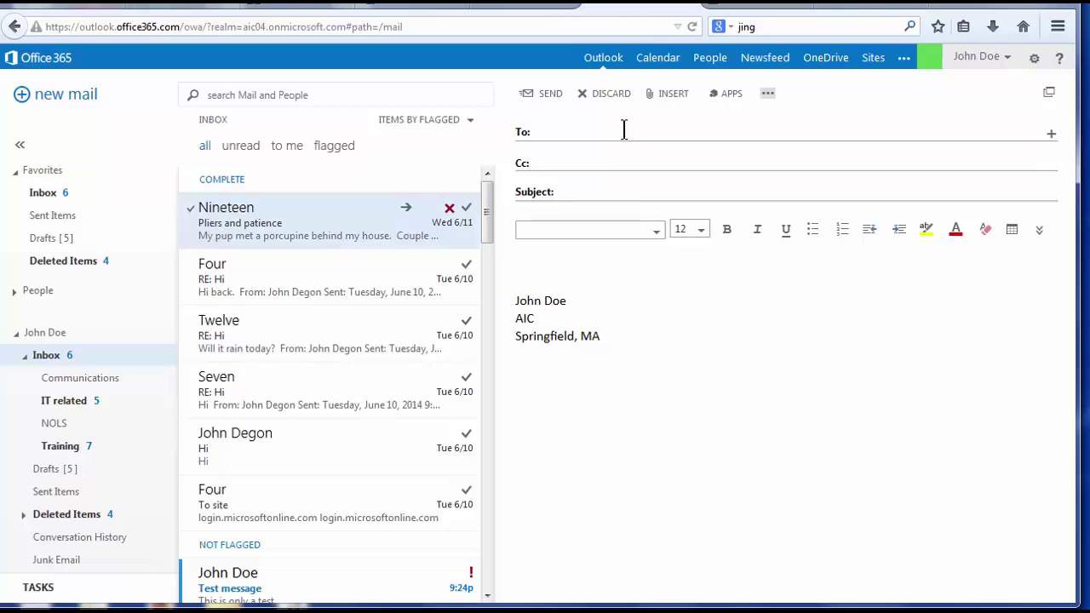
text(anyone)
click(722, 178)
text(and)
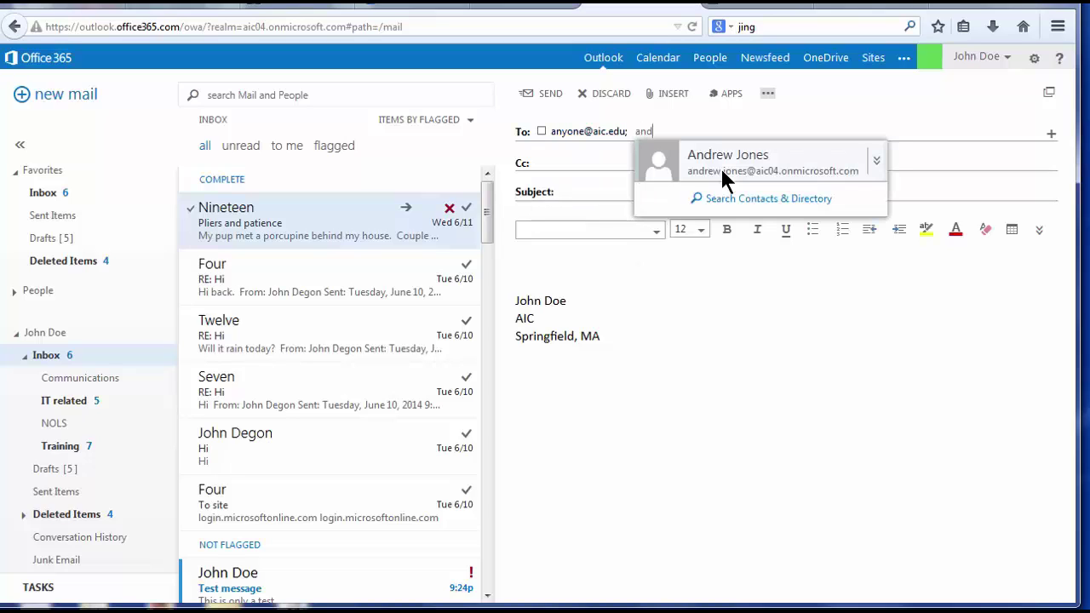
click(723, 172)
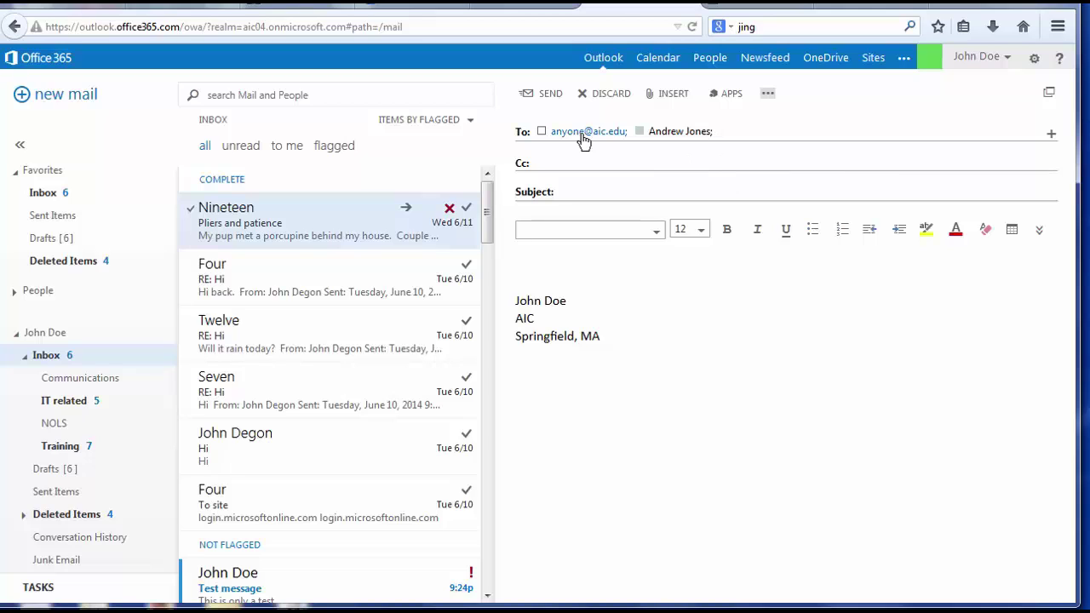
Add the contacts listed under B and C in the address book as further recipients of the message.
click(523, 135)
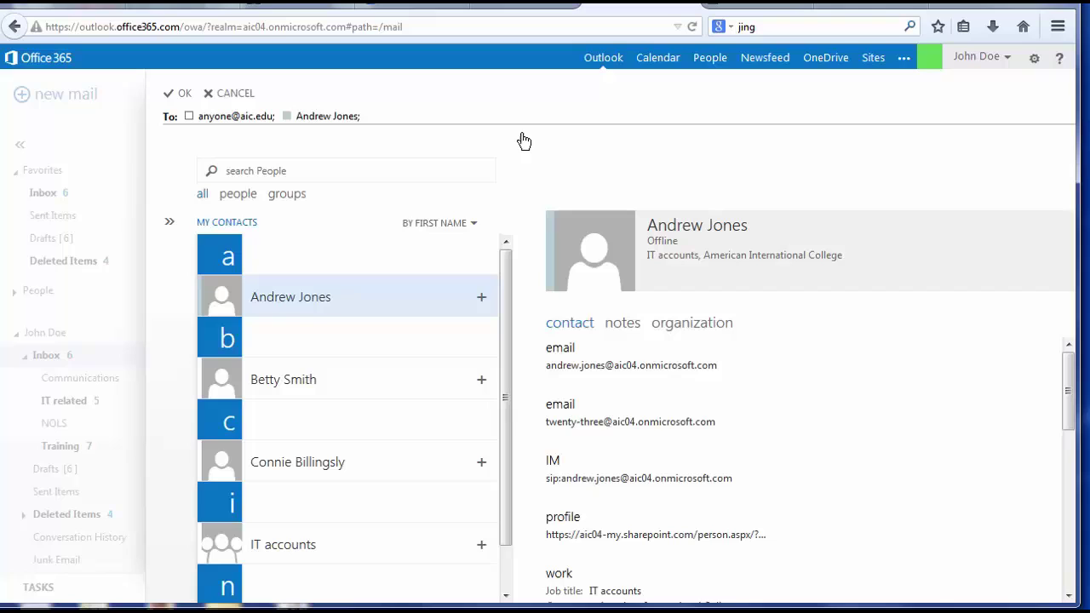
click(408, 383)
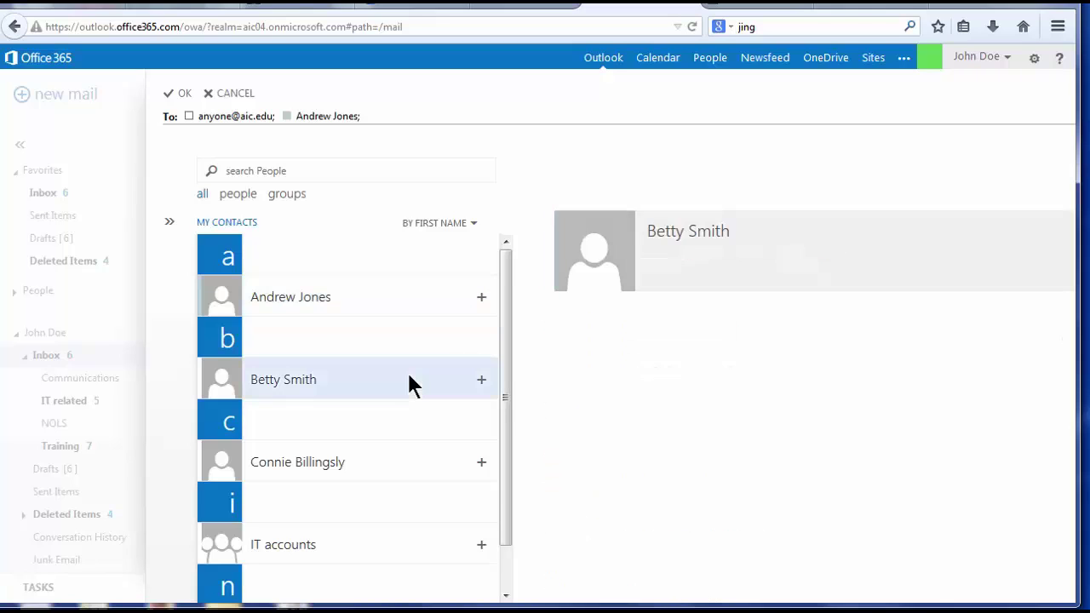
click(410, 465)
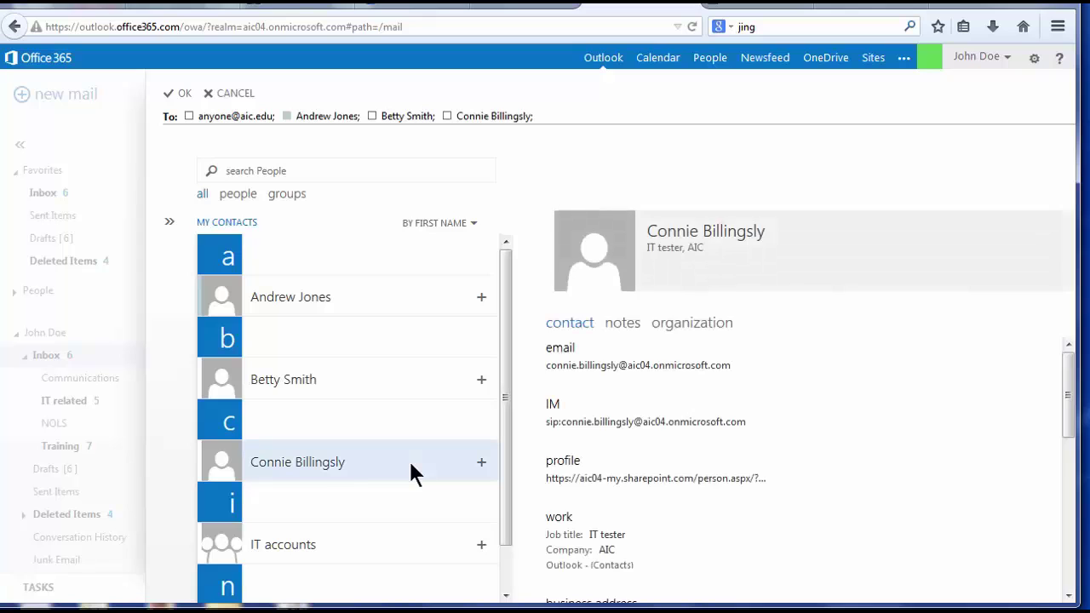
click(184, 95)
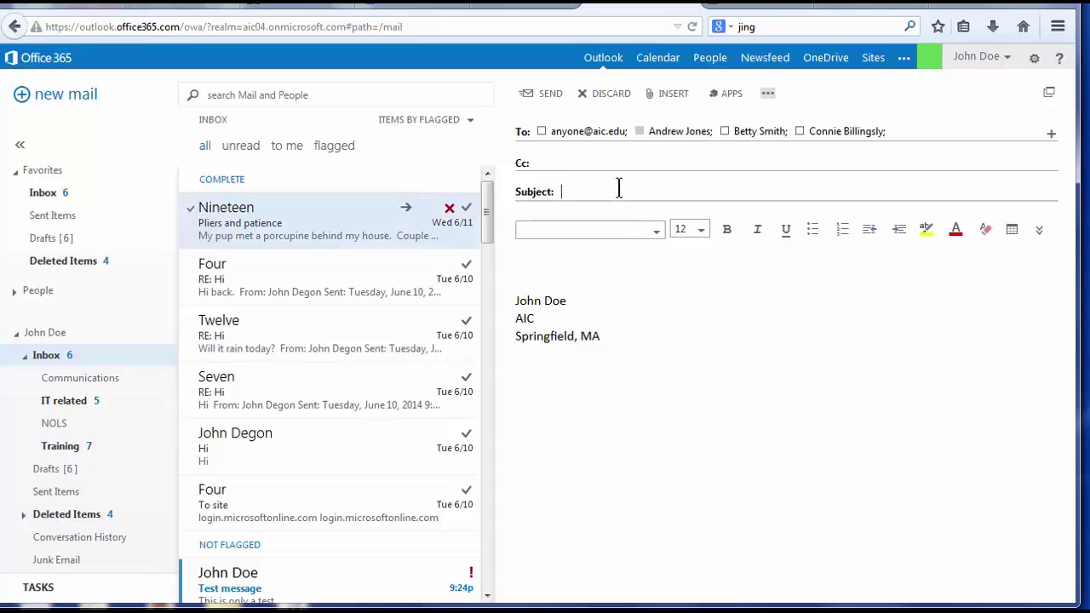
Give the message the subject "Test message" and the body text "This is only a test.".
text(Test messag)
key(Tab)
text(This is only a test.)
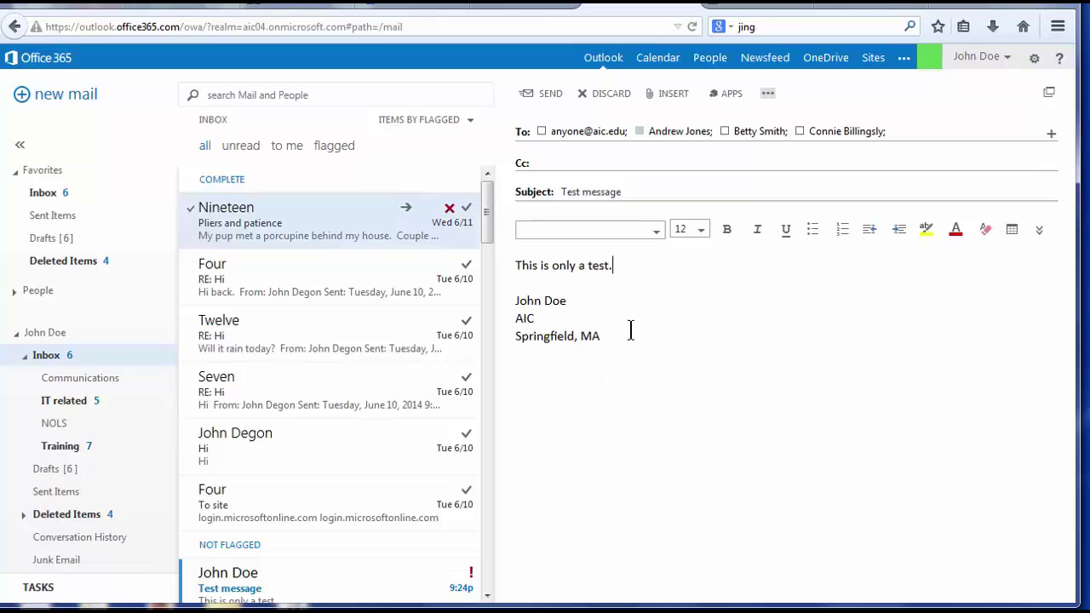
Make the three-line signature below the body text bold.
drag(607, 337, 480, 281)
click(727, 229)
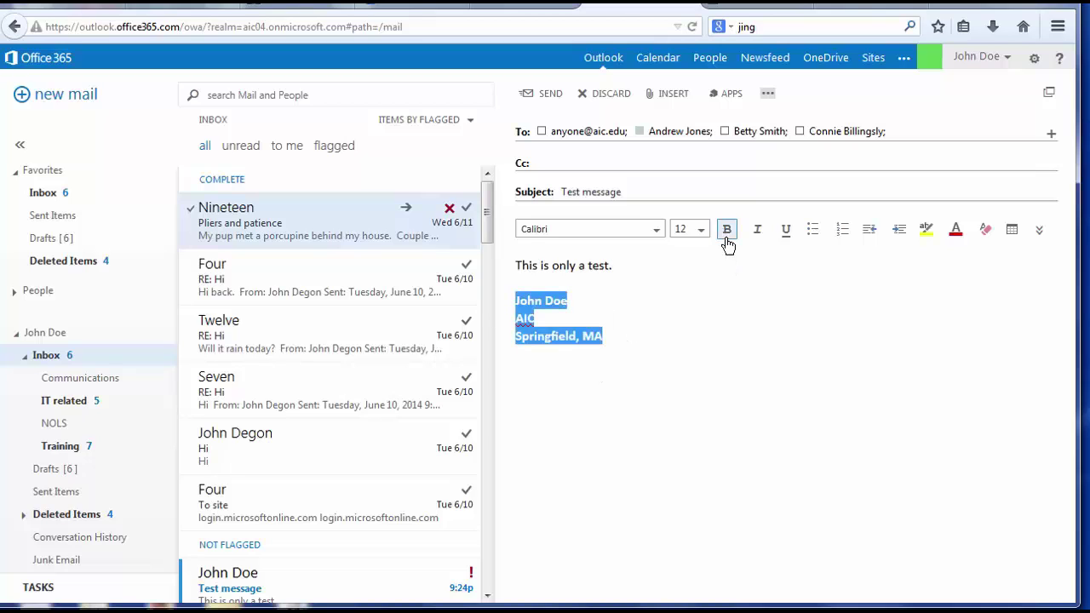
click(644, 271)
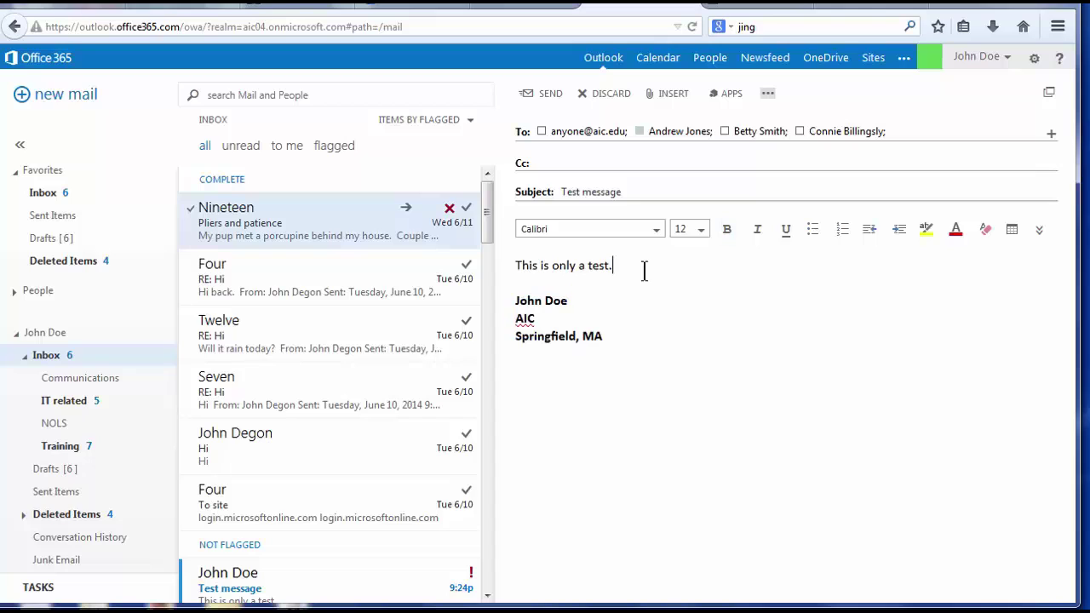
Format the line "This is only a test." in magenta with font size 22.
triple_click(645, 270)
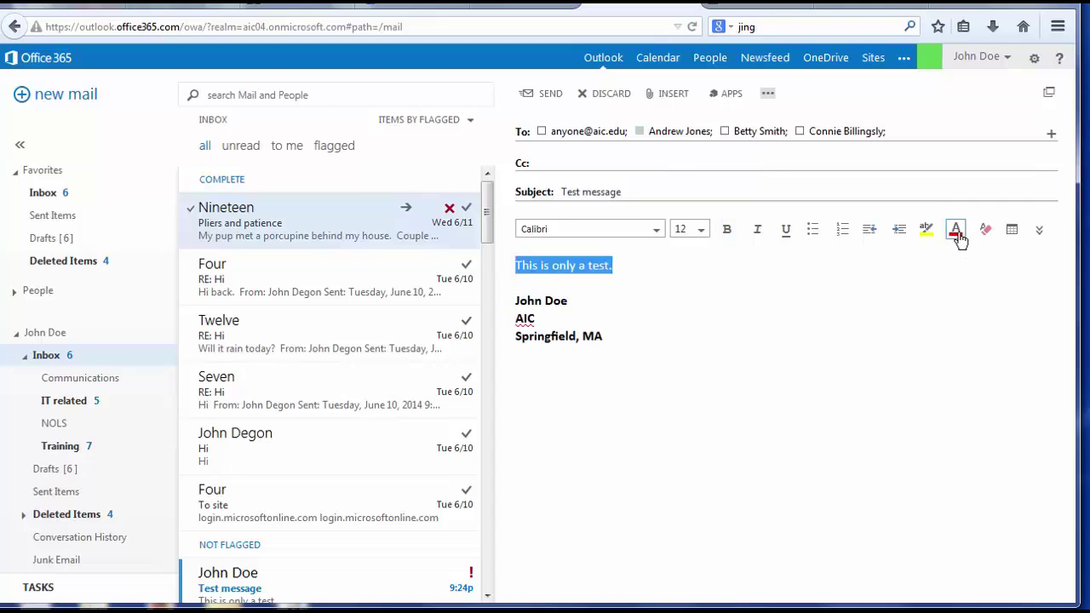
click(957, 233)
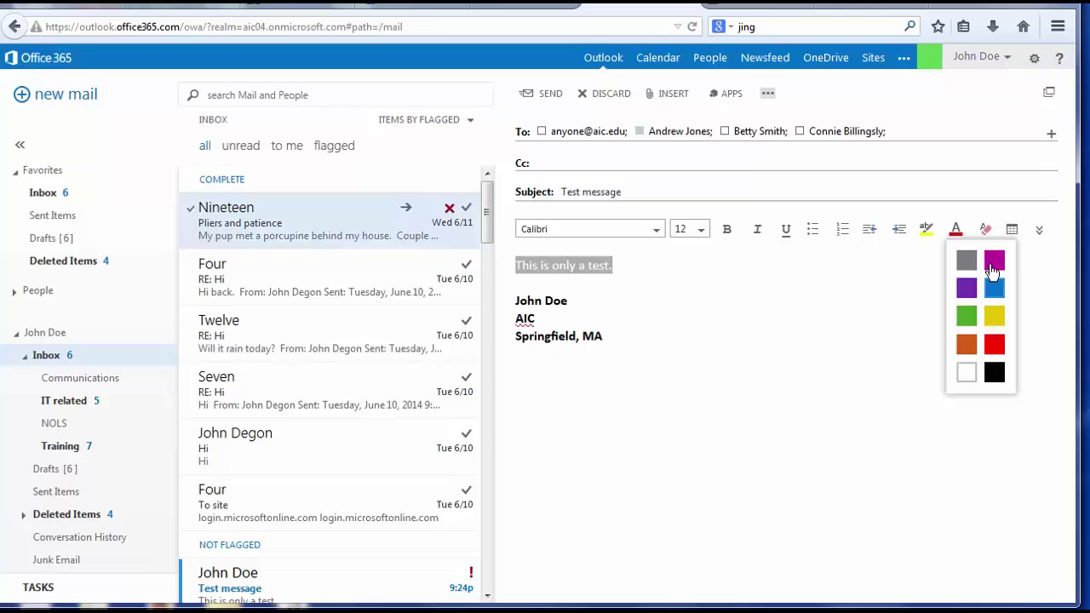
click(993, 263)
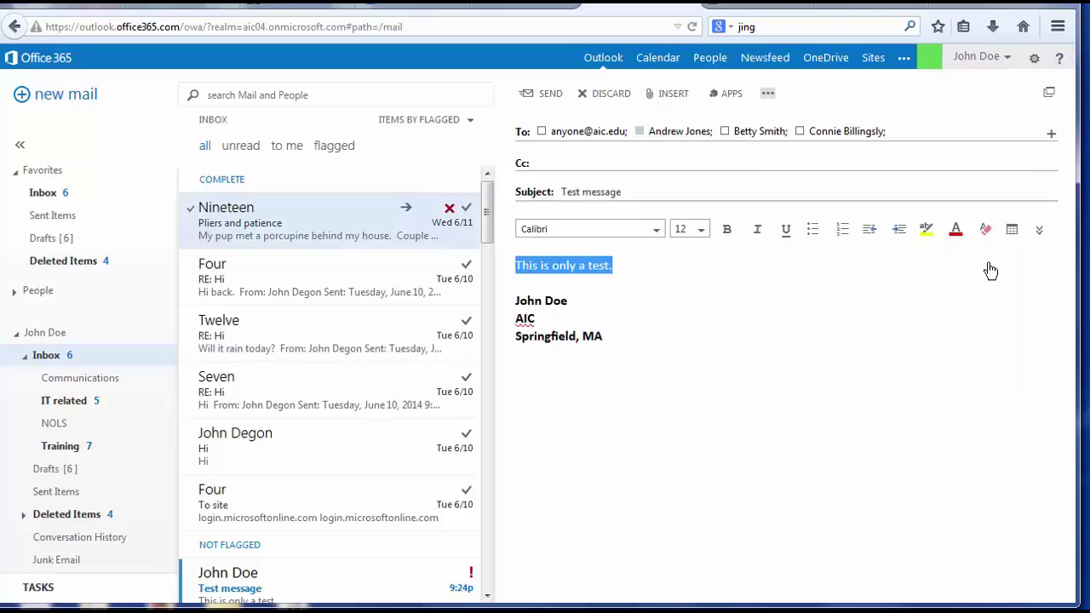
click(701, 232)
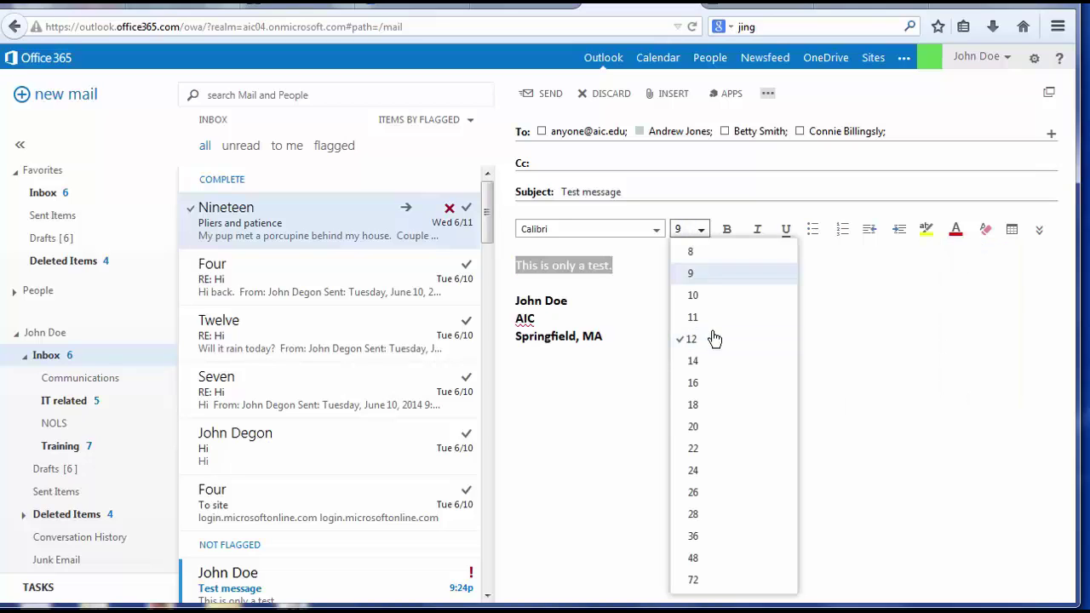
click(693, 448)
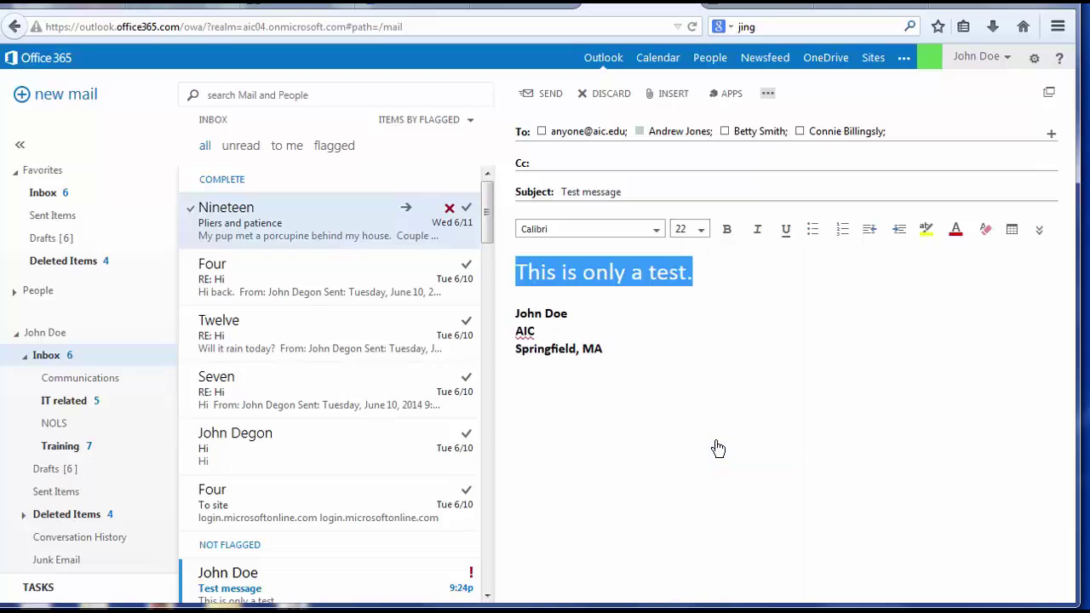
click(714, 440)
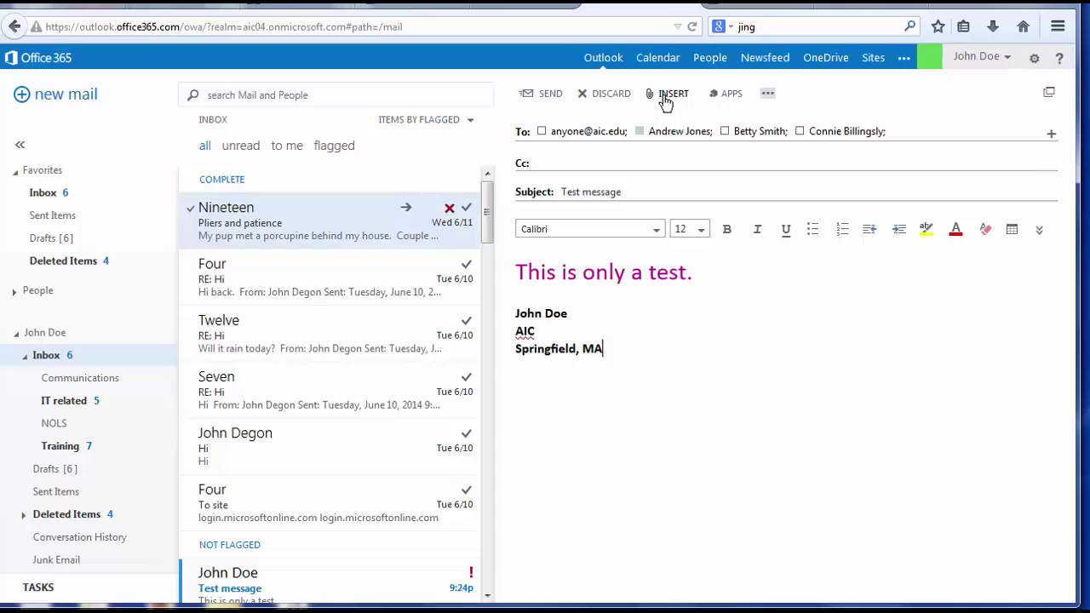
Attach the Word document "365 Training" from the Desktop to the message.
click(667, 99)
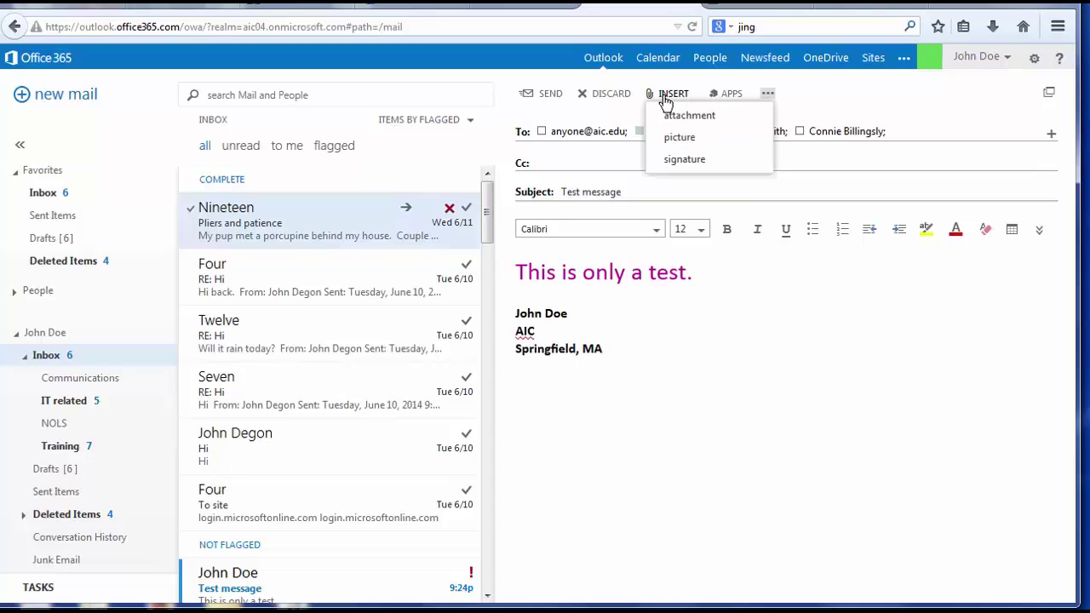
click(714, 121)
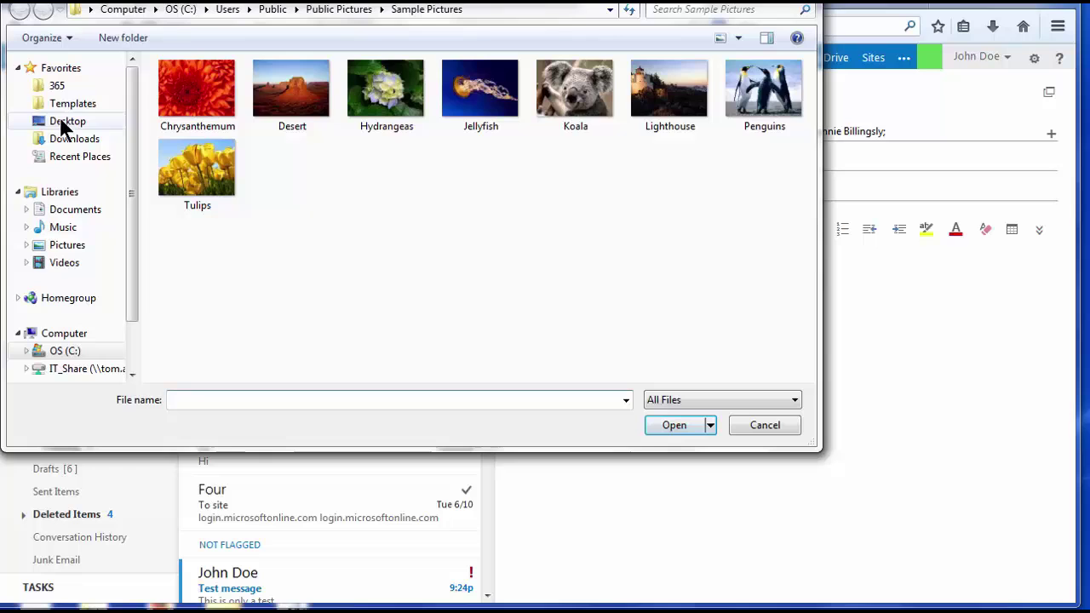
click(63, 122)
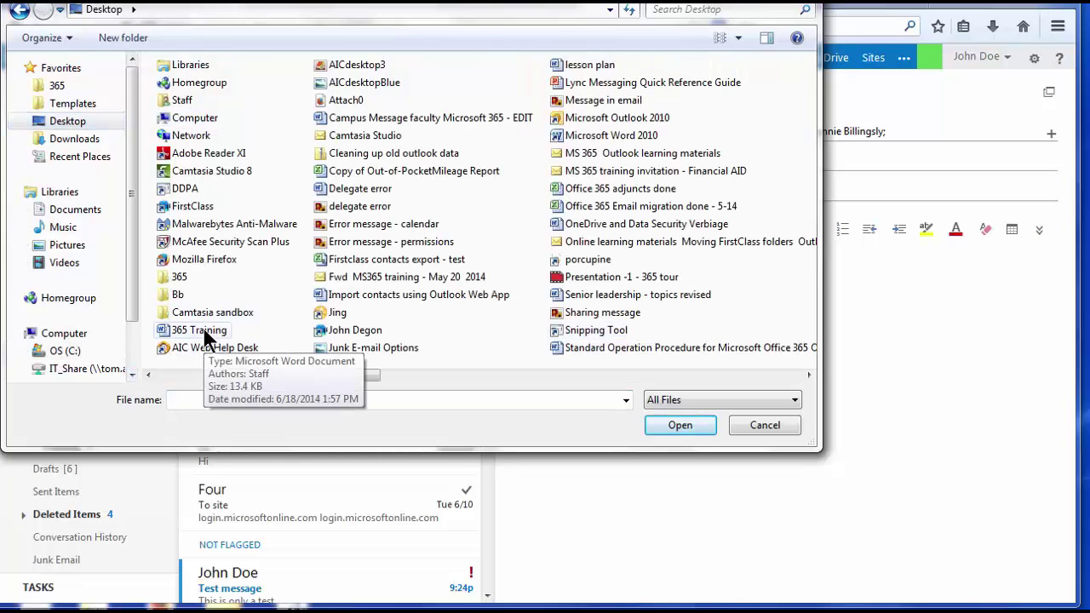
double_click(203, 330)
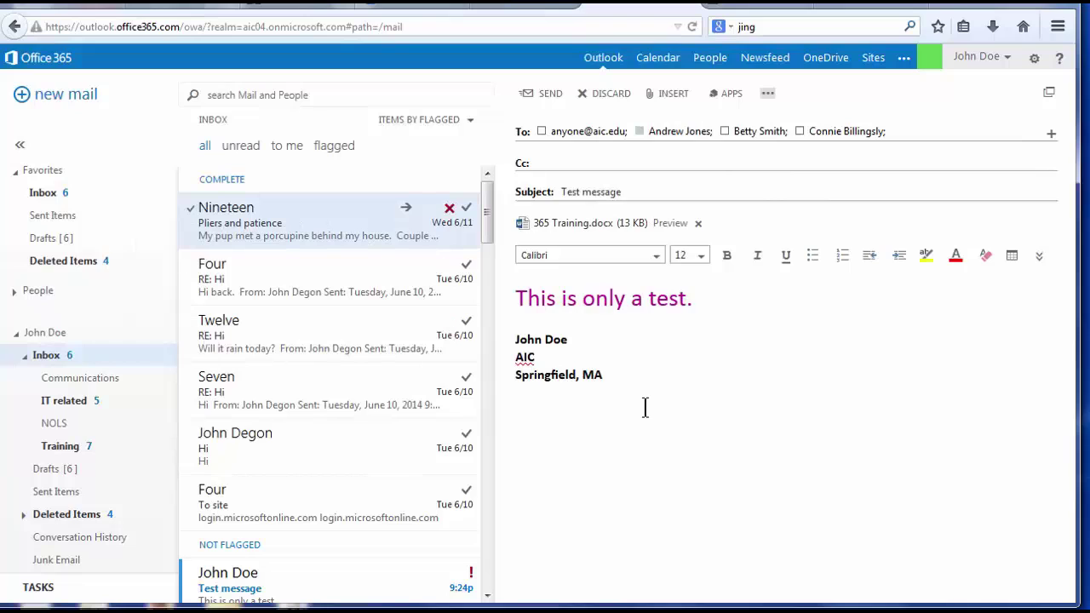
Insert the Desert picture from the Pictures library's Sample Pictures into the message body.
click(672, 94)
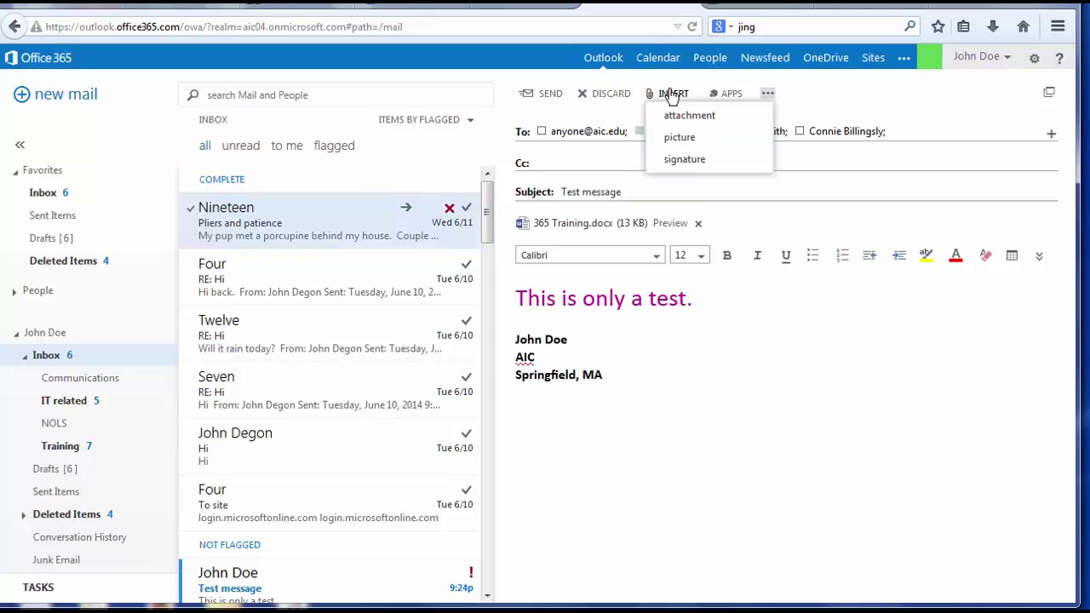
click(679, 138)
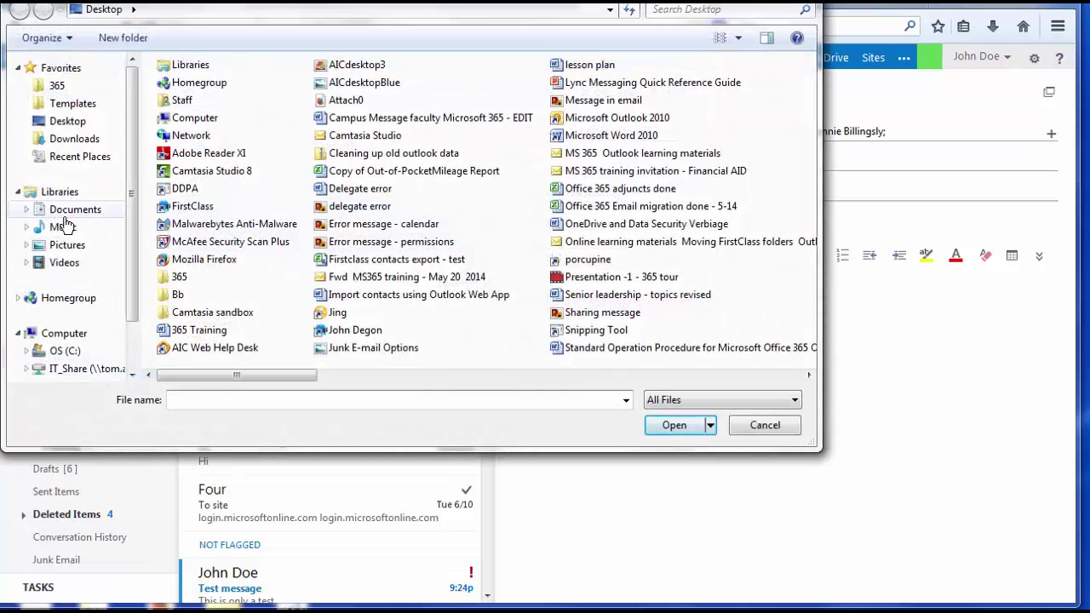
click(75, 248)
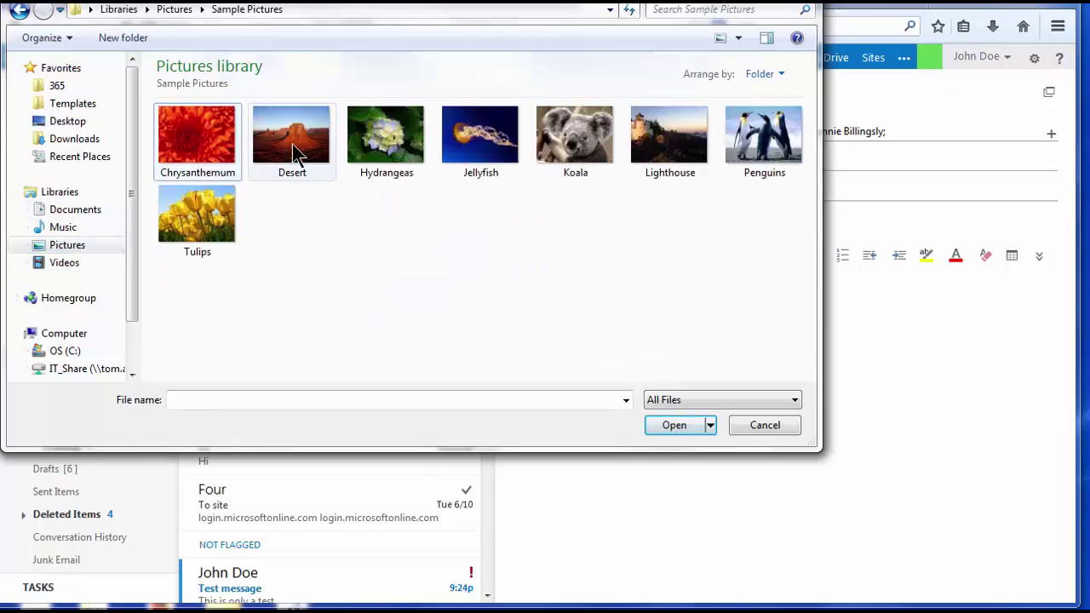
double_click(292, 143)
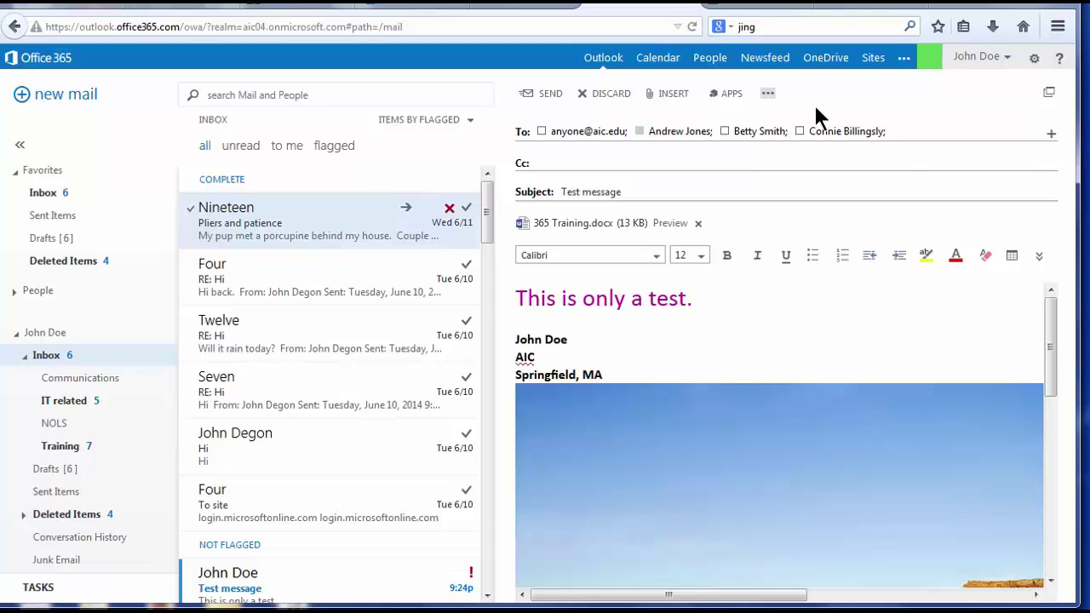
Set the message's importance to high.
click(766, 95)
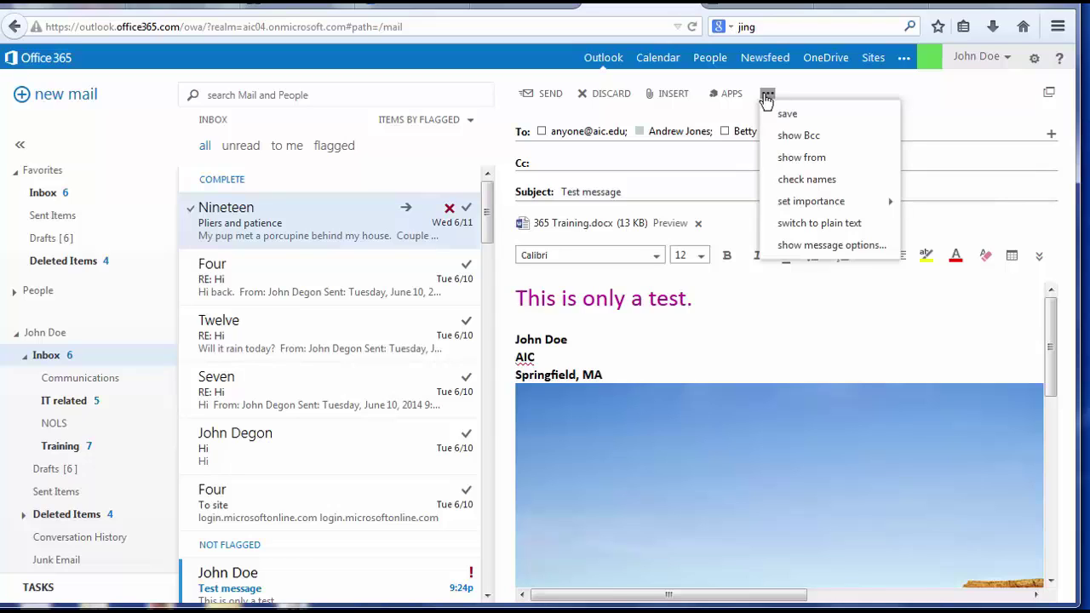
mouse_move(826, 203)
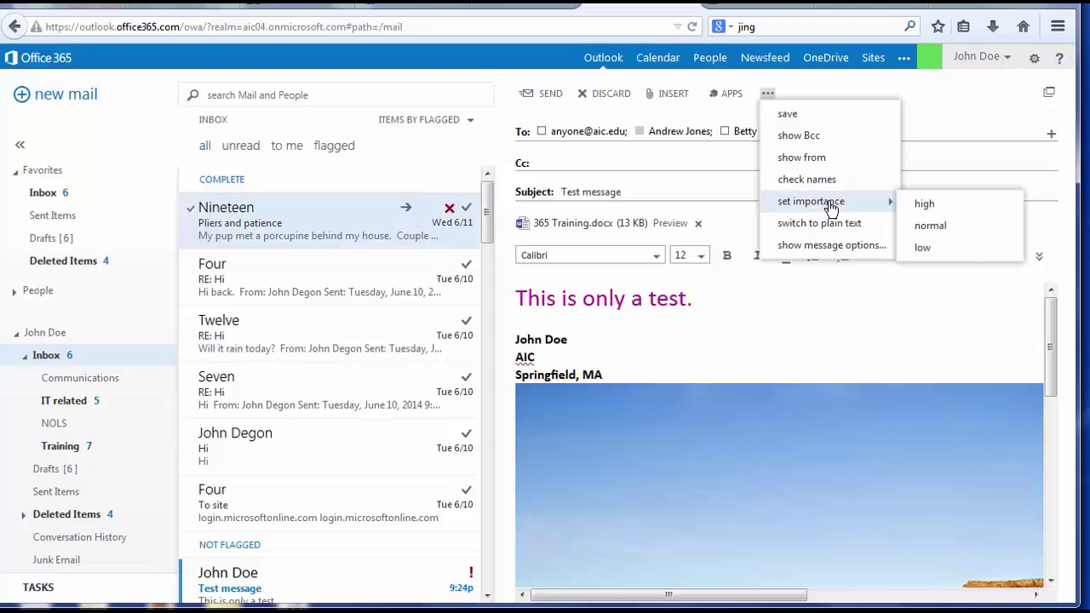
click(928, 208)
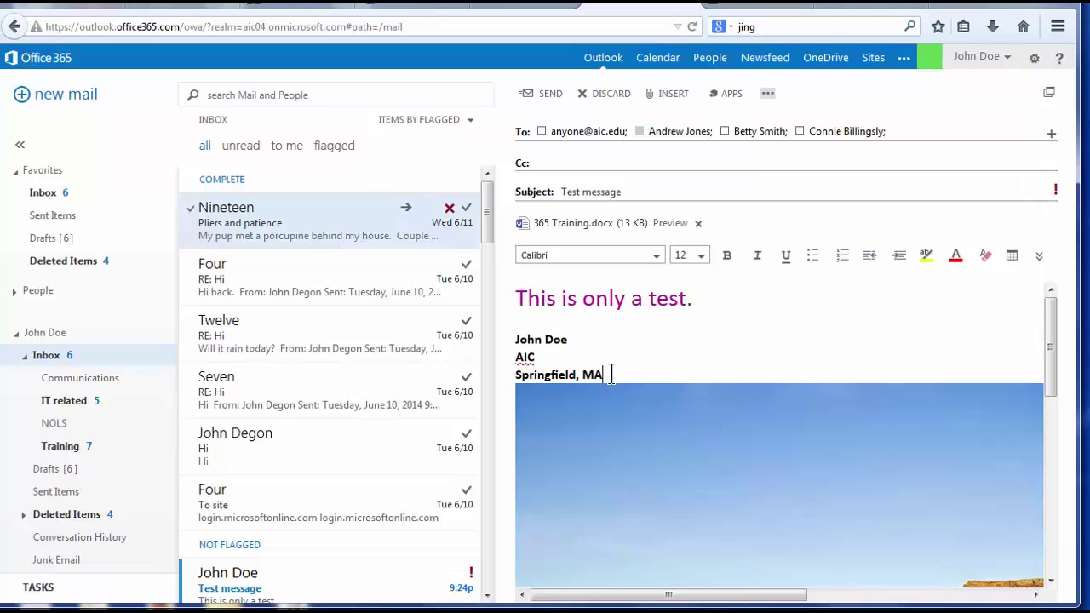
mouse_move(604, 374)
mouse_down()
mouse_move(541, 338)
mouse_move(481, 355)
mouse_up()
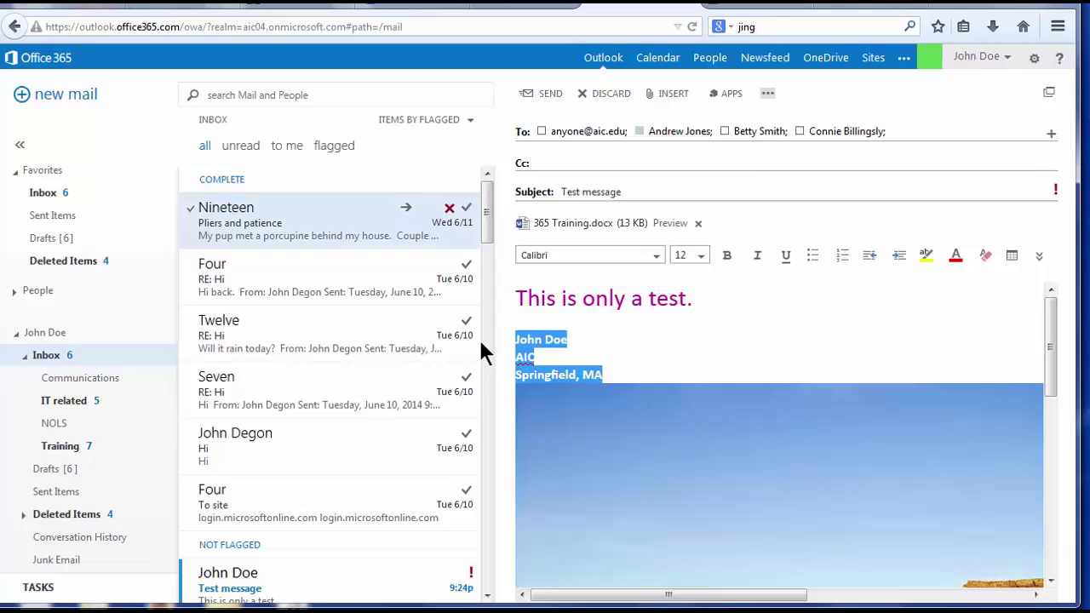
click(631, 345)
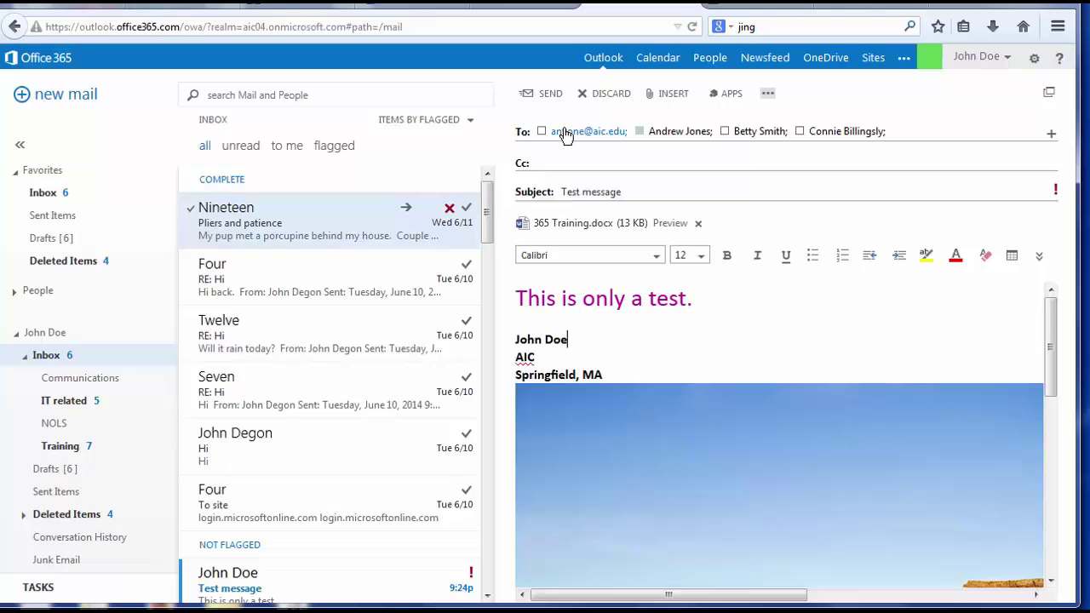
Add the mailbox owner's own account as a recipient and send the message.
click(918, 128)
text(j)
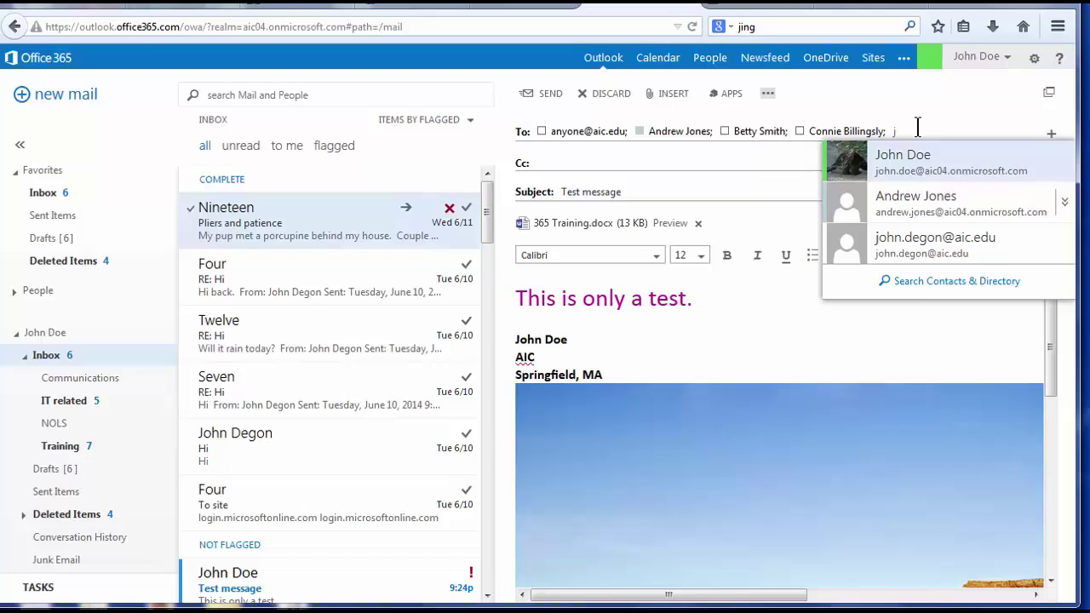
key(Return)
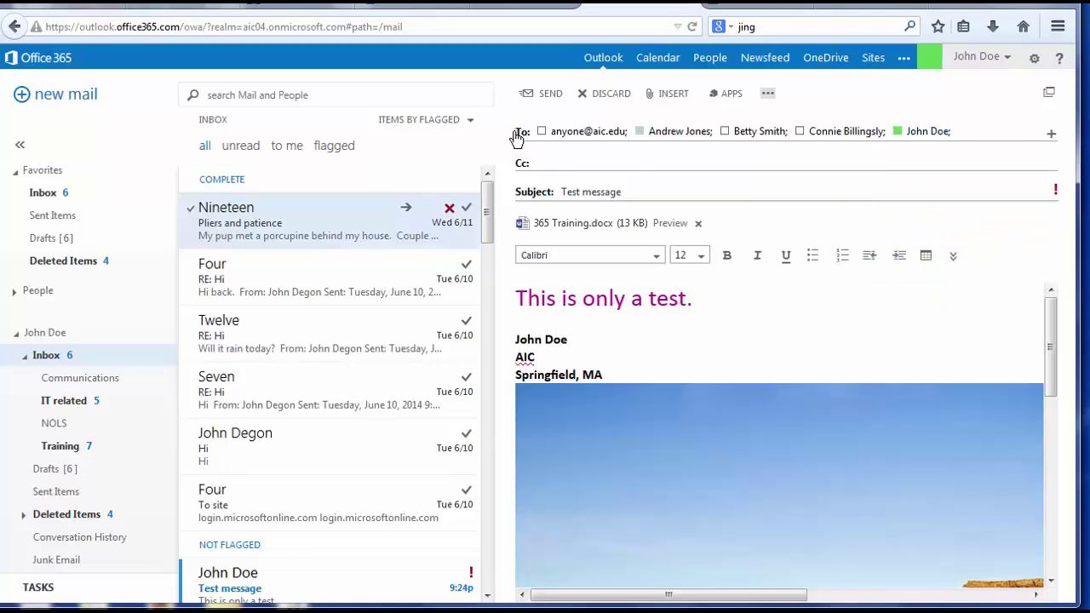
click(546, 96)
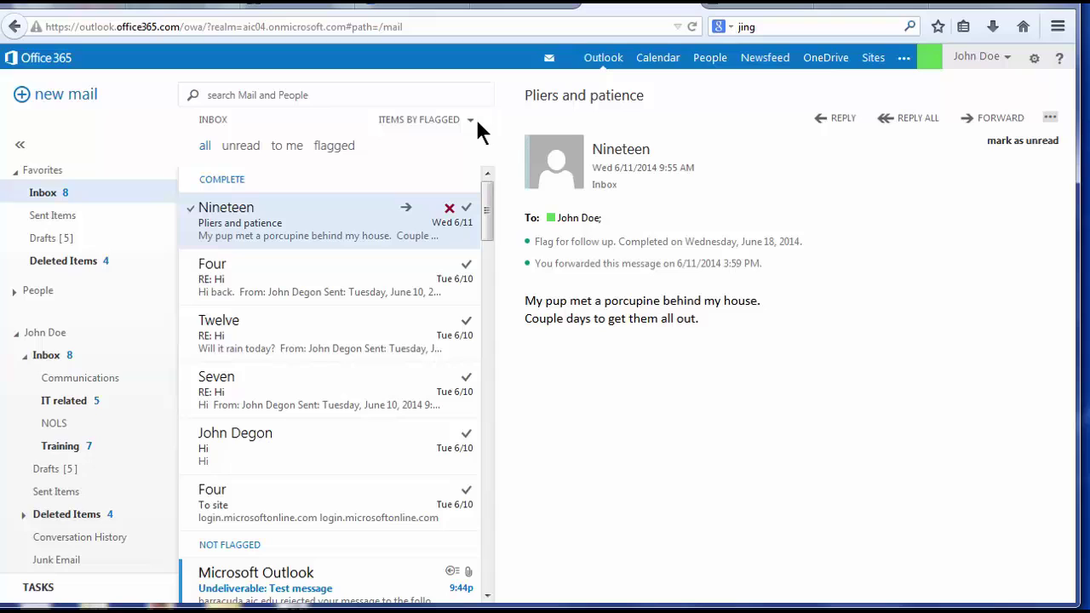
Sort the inbox by date and open the newly received "Test message" with the attachment.
click(468, 122)
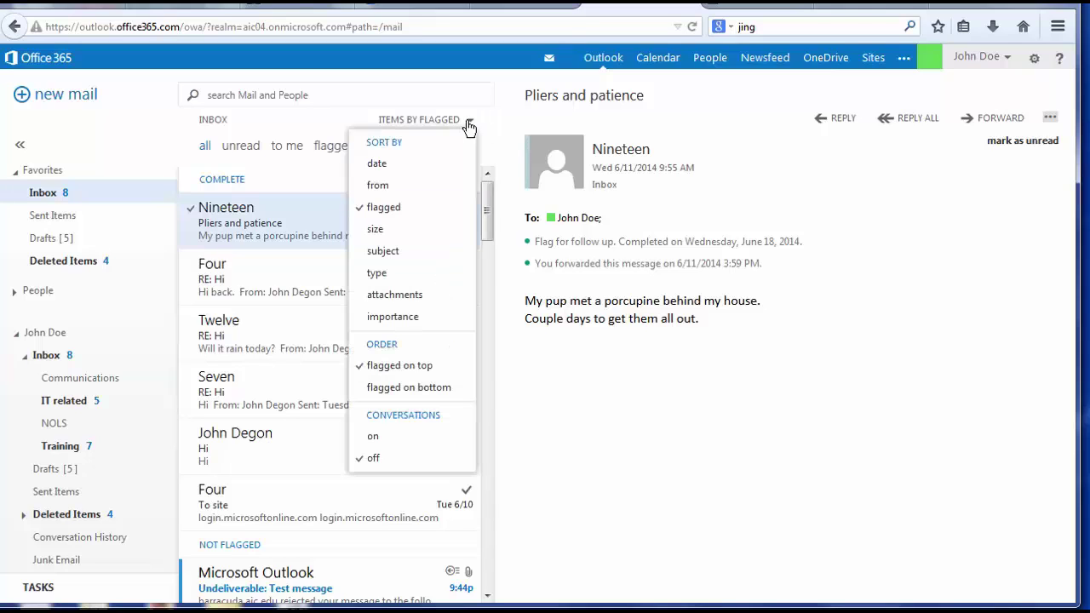
click(409, 172)
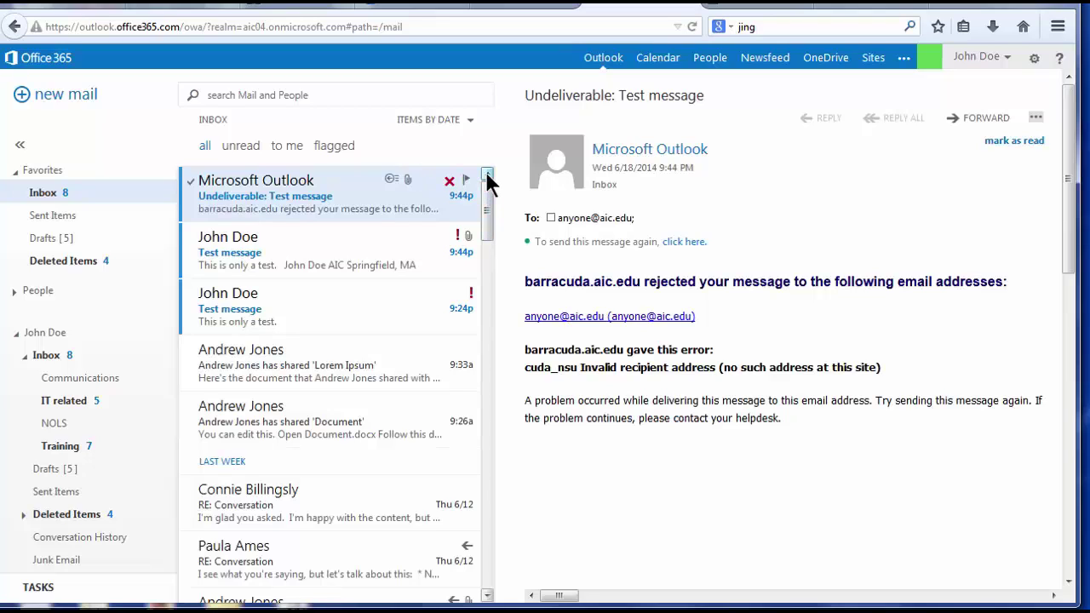
click(311, 243)
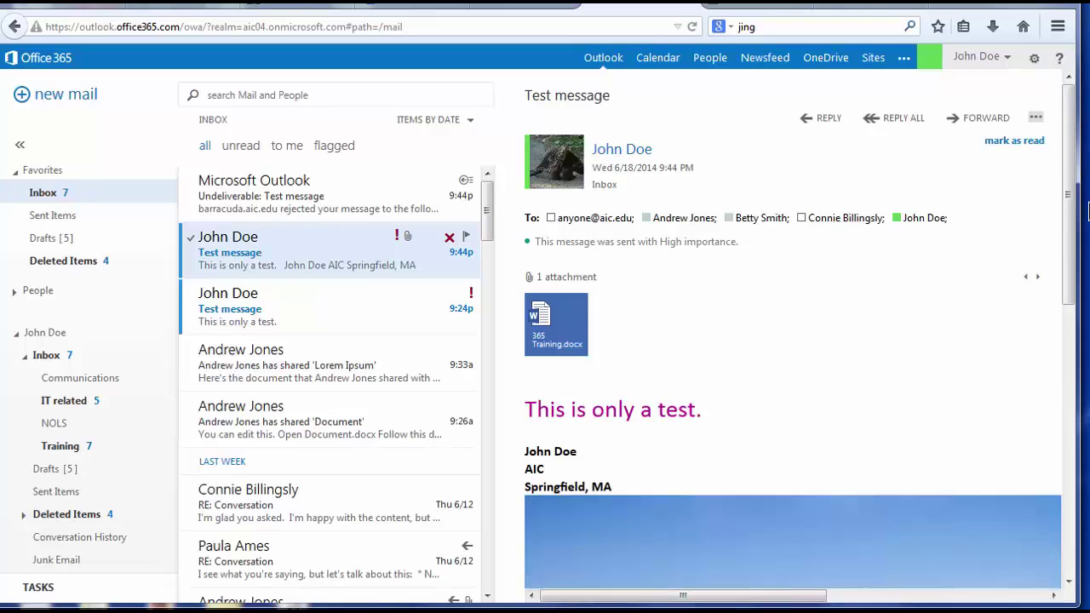
Open the mail settings in the mailbox options, where the e-mail signature is edited.
mouse_move(1071, 225)
mouse_down()
mouse_move(1071, 311)
mouse_move(1071, 240)
mouse_up()
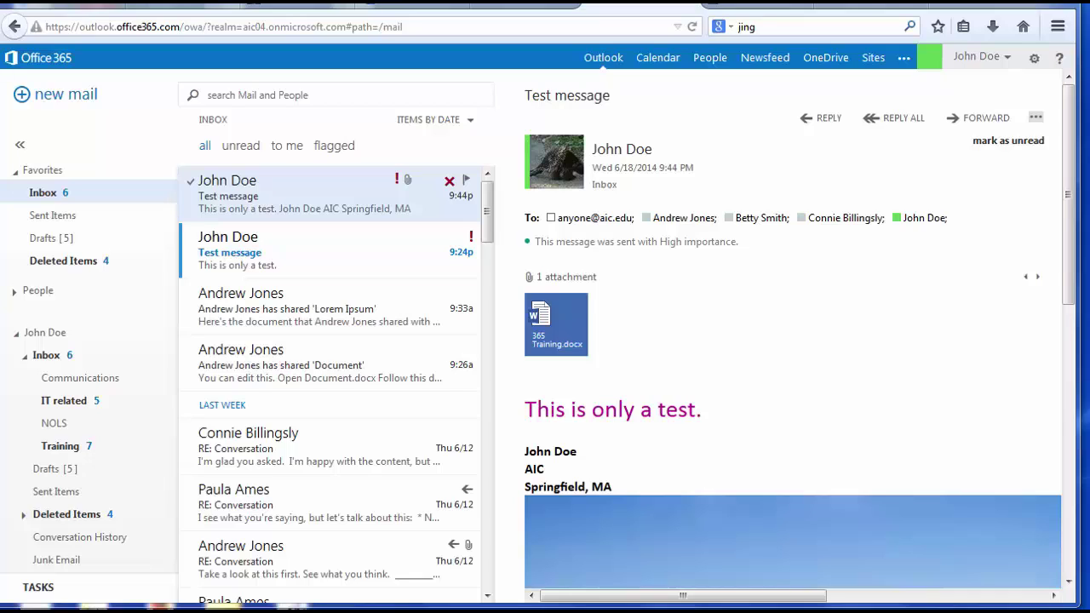
click(1034, 60)
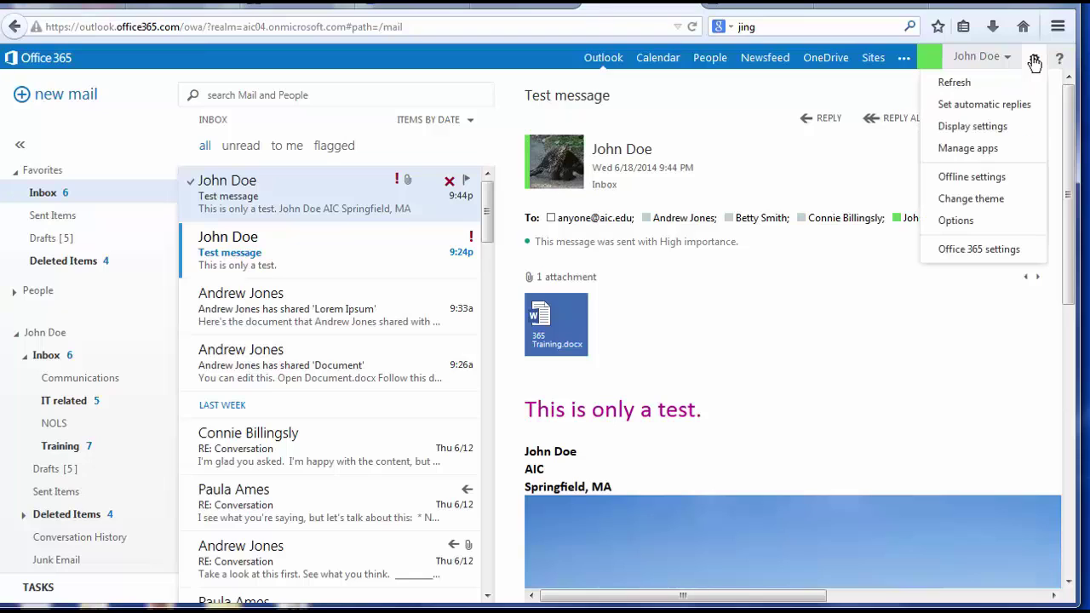
click(958, 221)
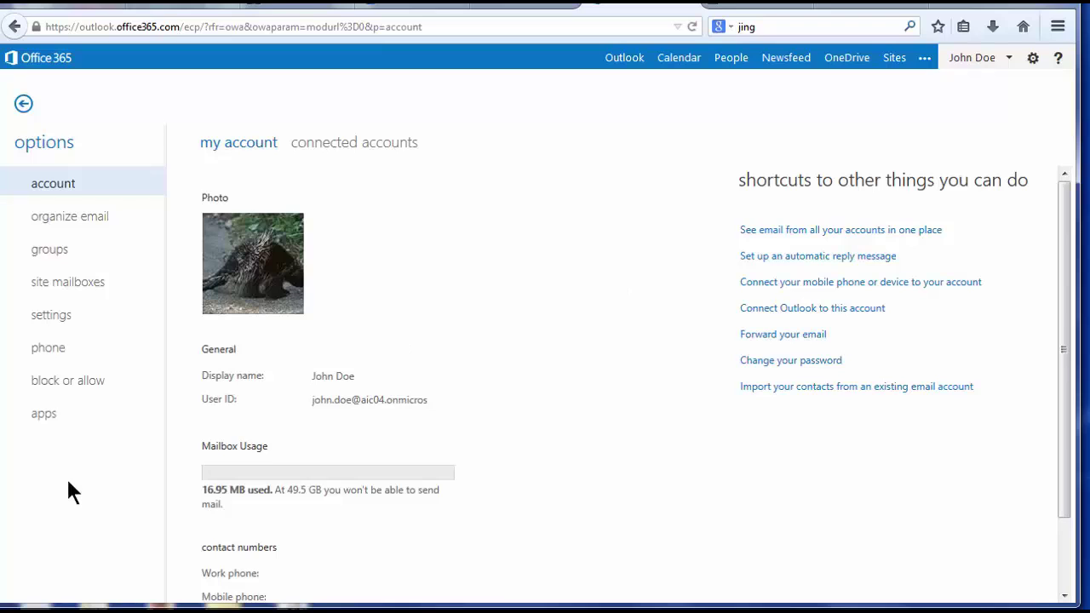
click(53, 319)
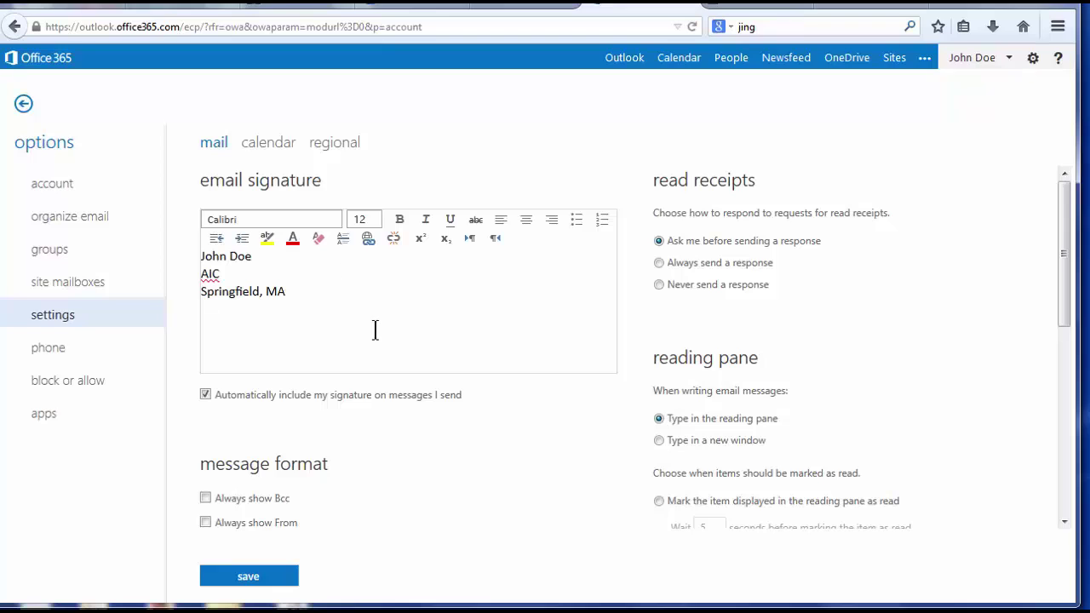
Add the line "IT Trainer" between the name and "AIC" in the e-mail signature and save the settings.
click(312, 294)
key(Up)
key(Home)
key(Return)
key(Up)
text(IT)
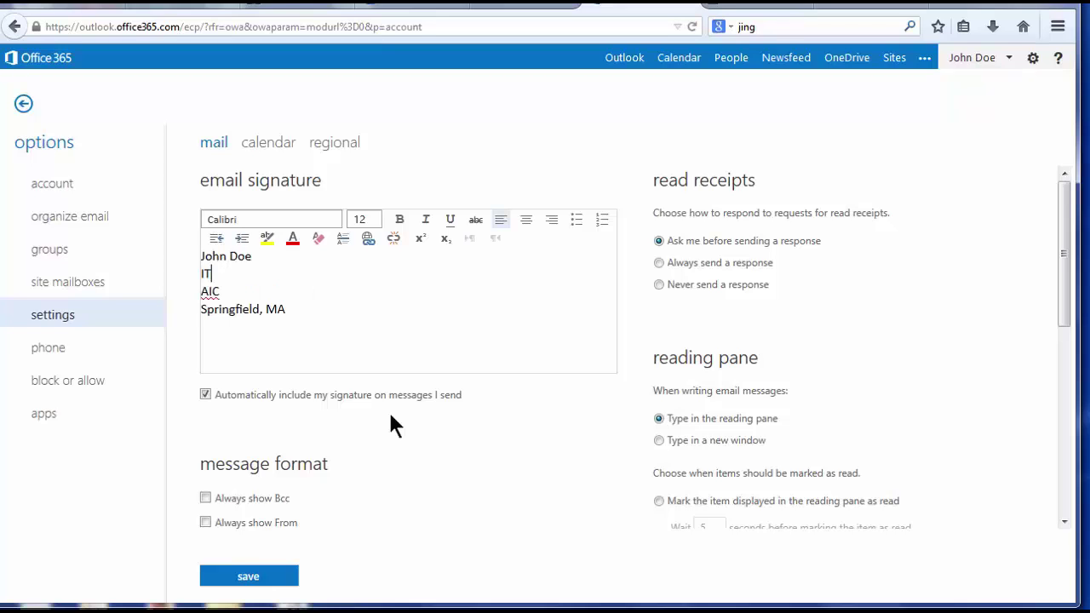
text( Trainer)
click(247, 583)
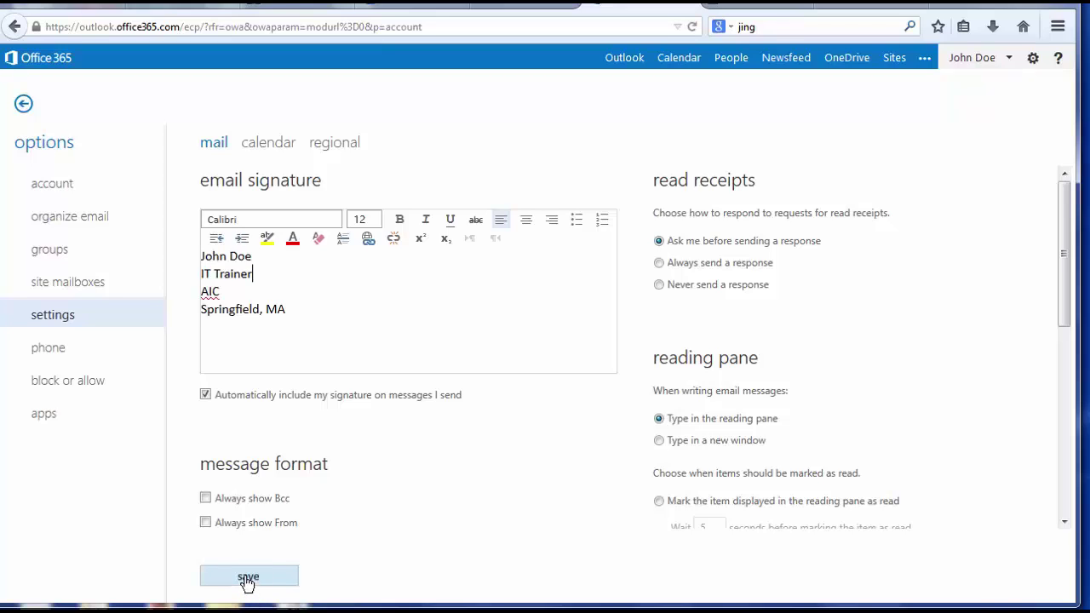
click(247, 582)
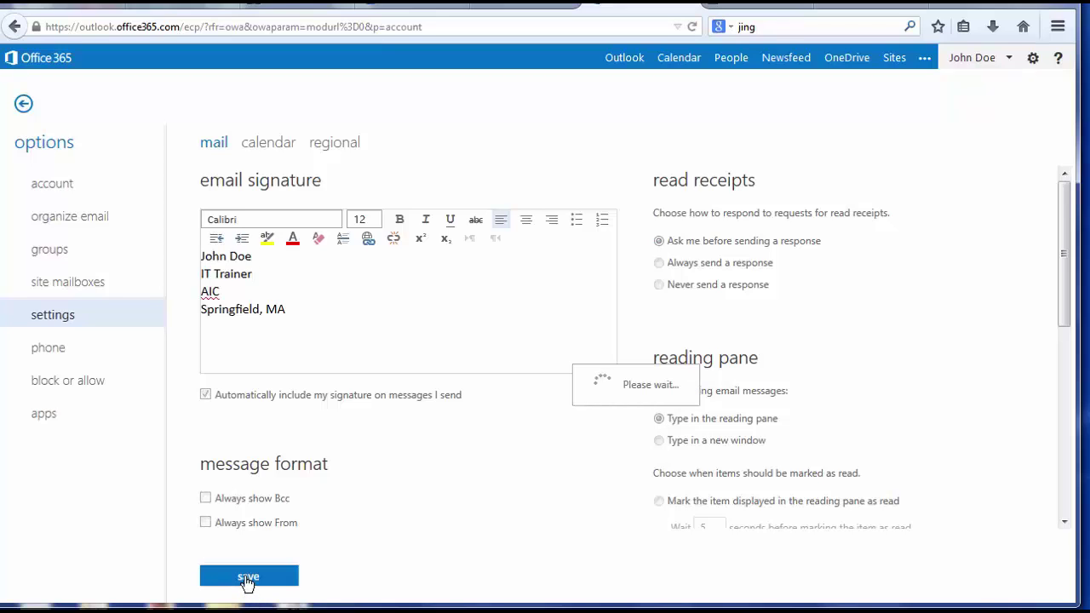
Return to the mailbox and start a new blank message to check the automatically inserted signature.
click(621, 61)
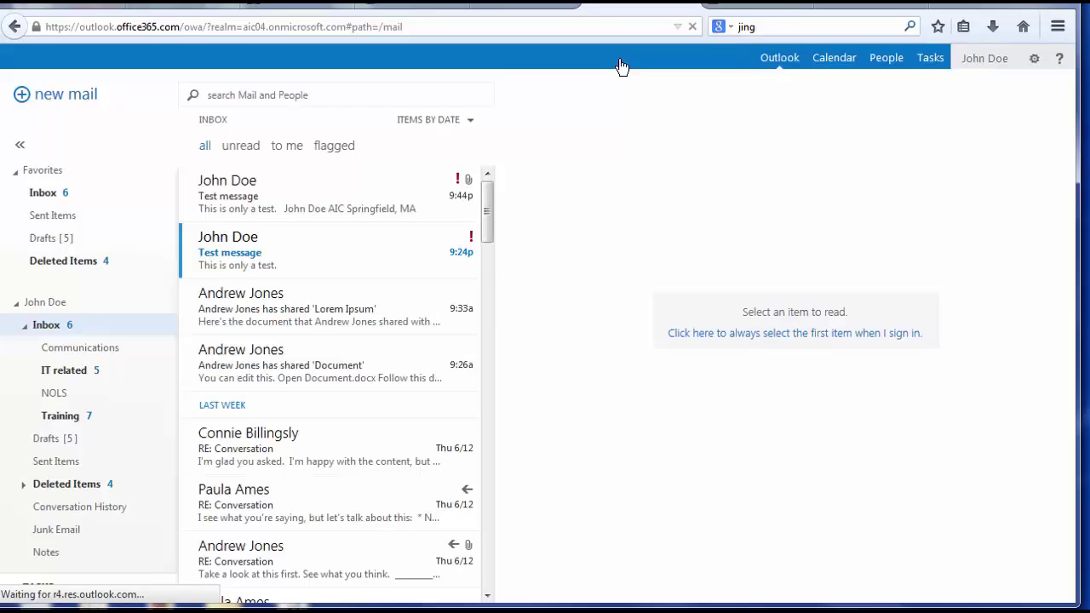
click(40, 98)
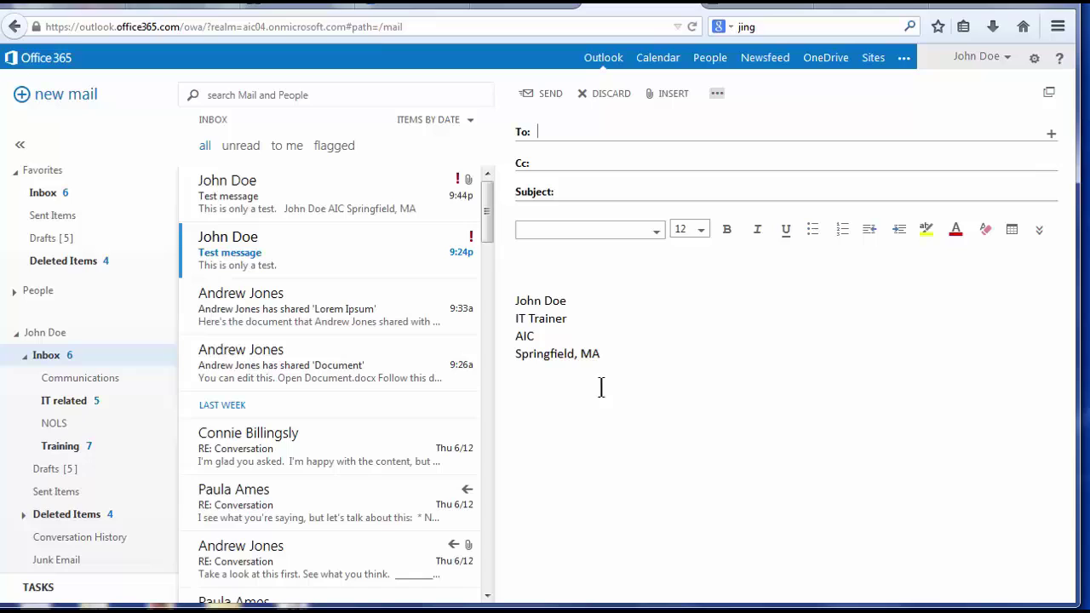
mouse_move(604, 349)
mouse_down()
mouse_move(565, 284)
mouse_move(509, 283)
mouse_up()
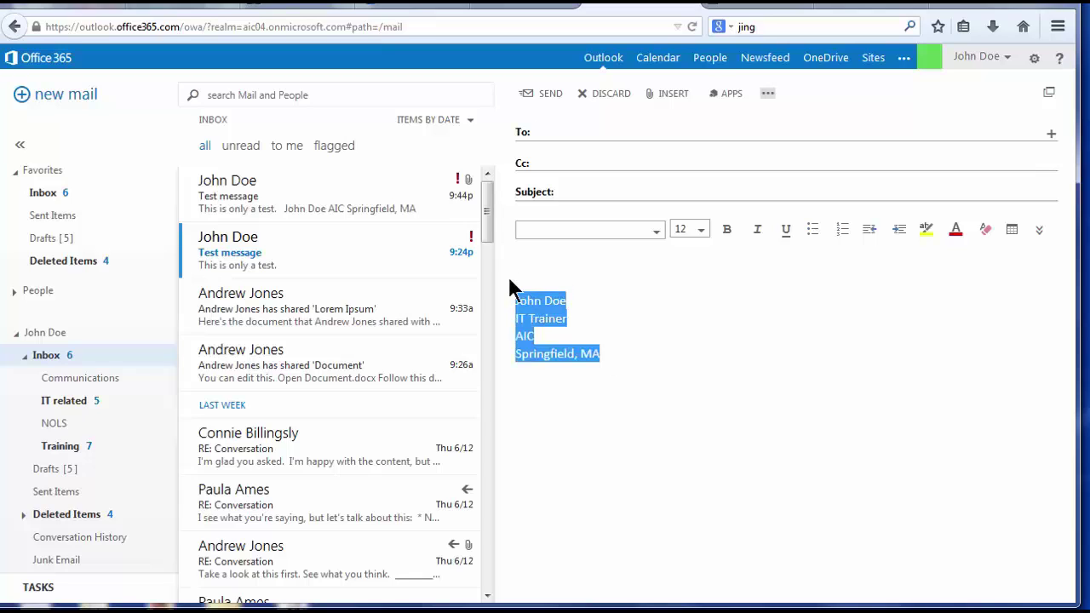
click(733, 273)
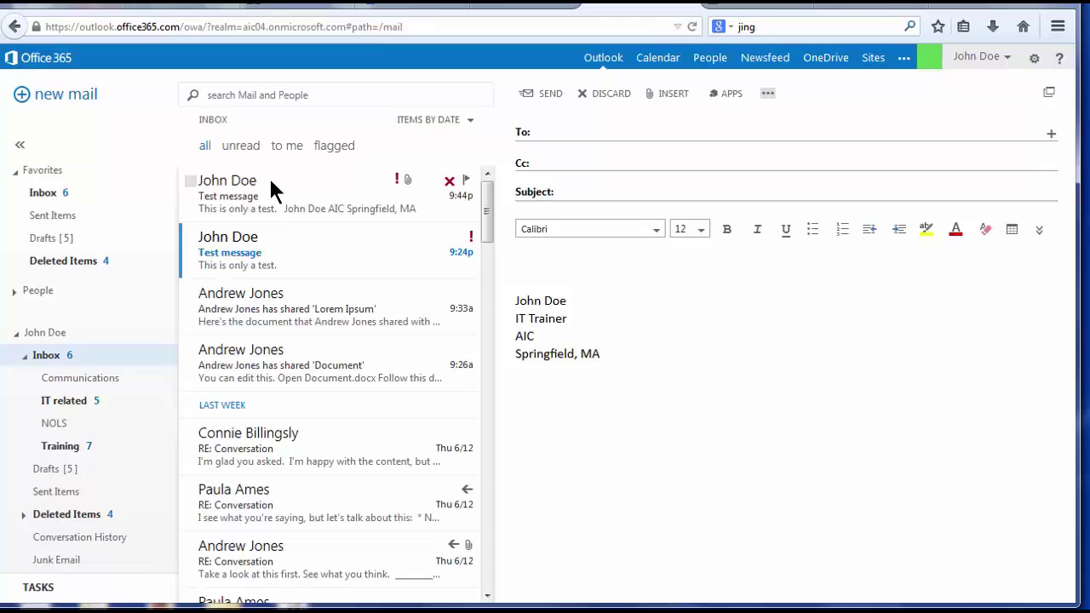
click(267, 247)
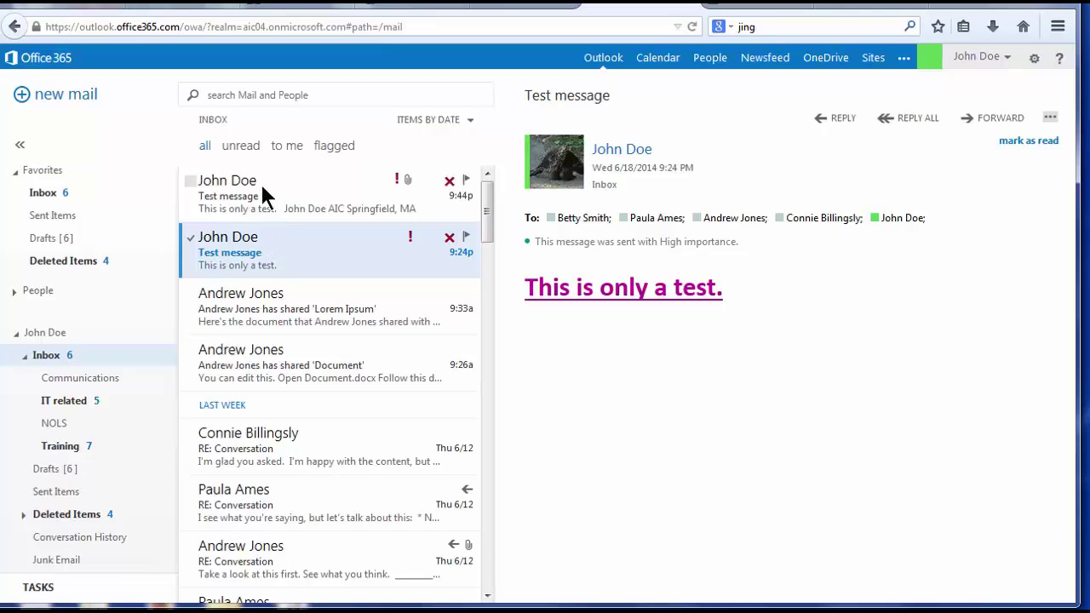
Search the entire mailbox for the keyword "porcupine".
click(269, 100)
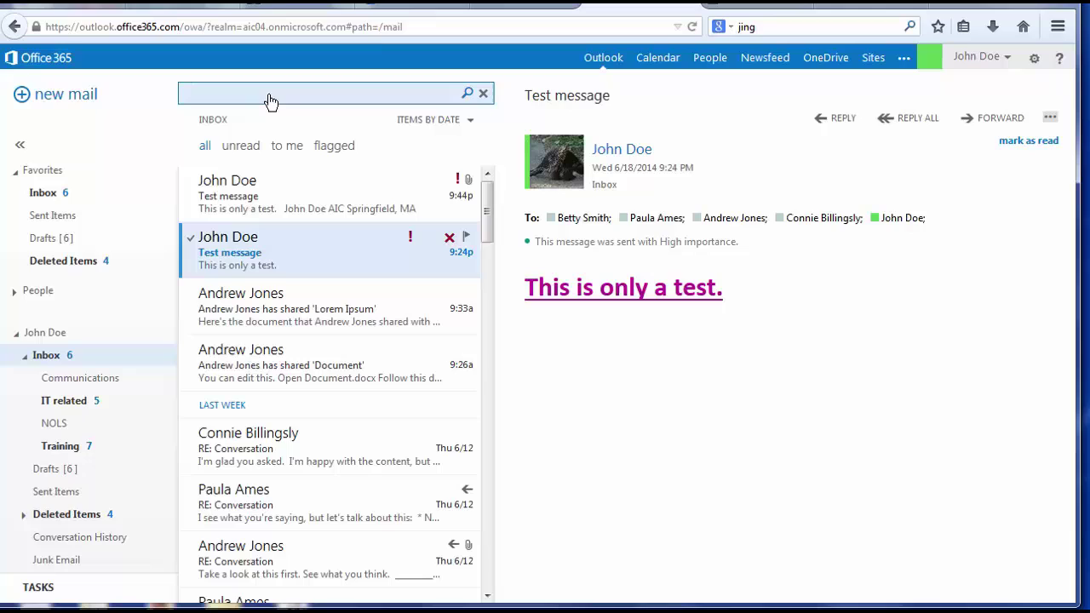
text(porcupine)
key(Return)
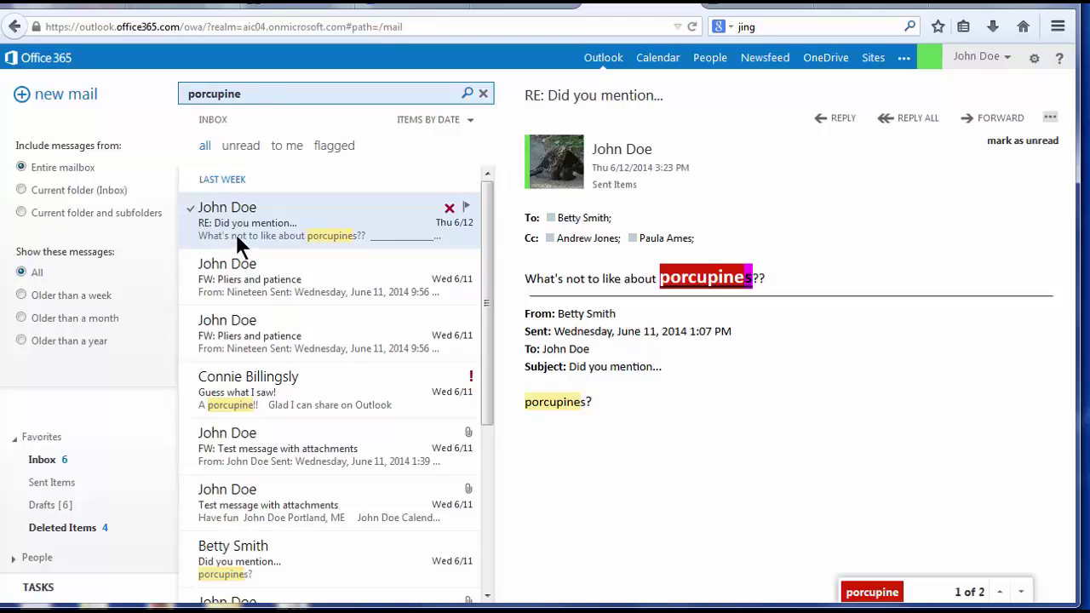
Open the search results below the first one in turn, down to "FW: Test message with attachments", and clear the search.
click(258, 284)
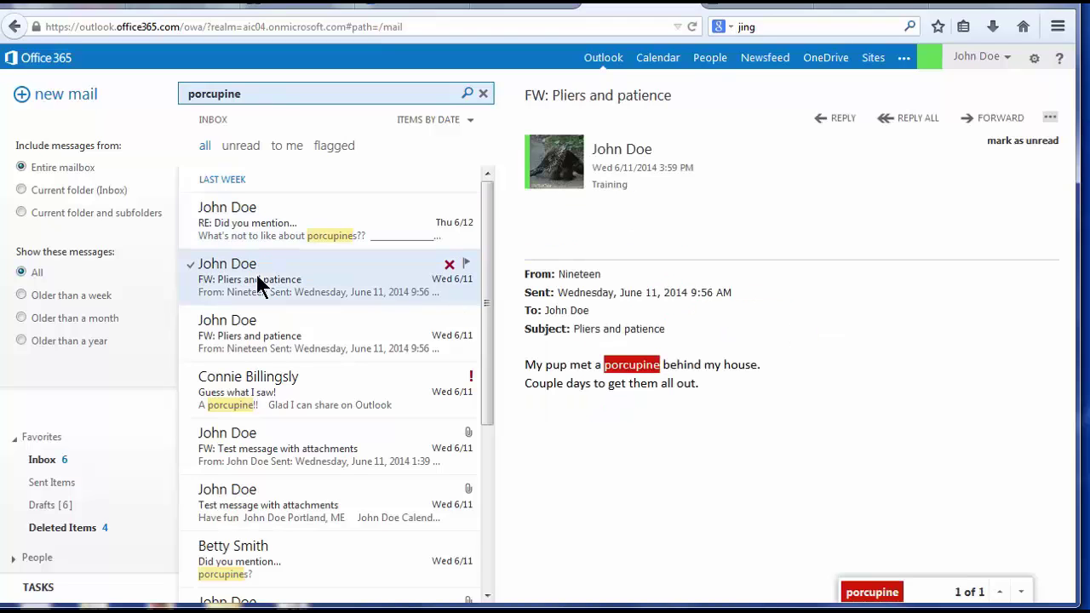
click(278, 334)
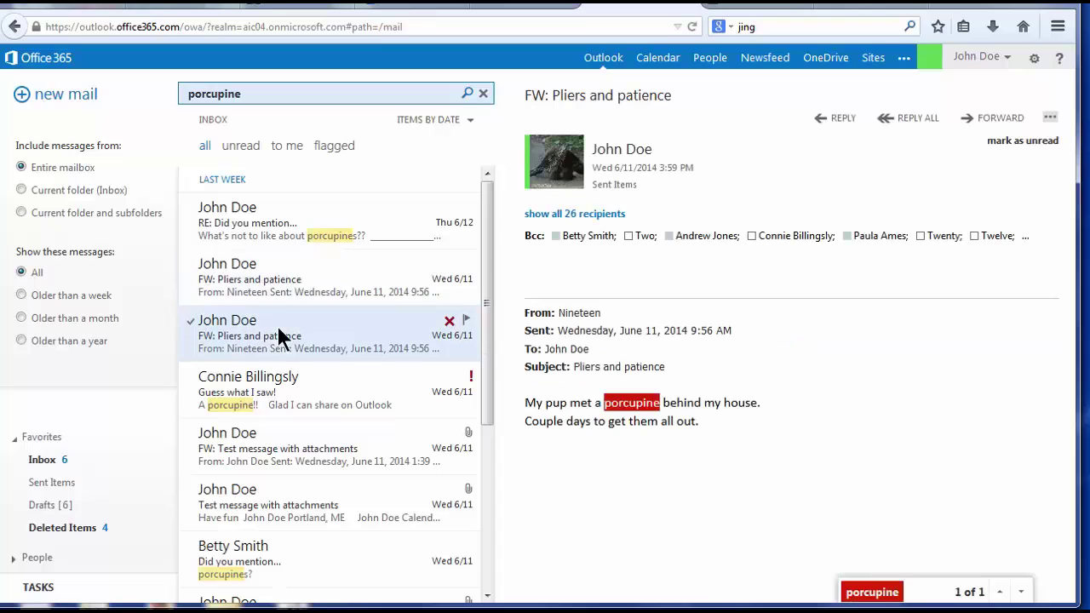
click(294, 381)
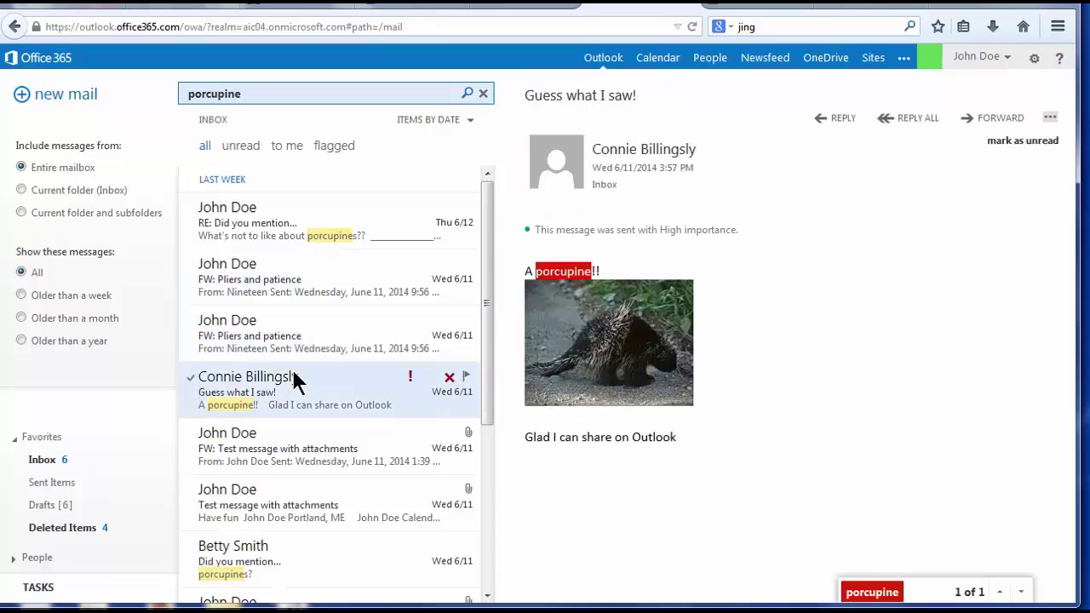
click(316, 451)
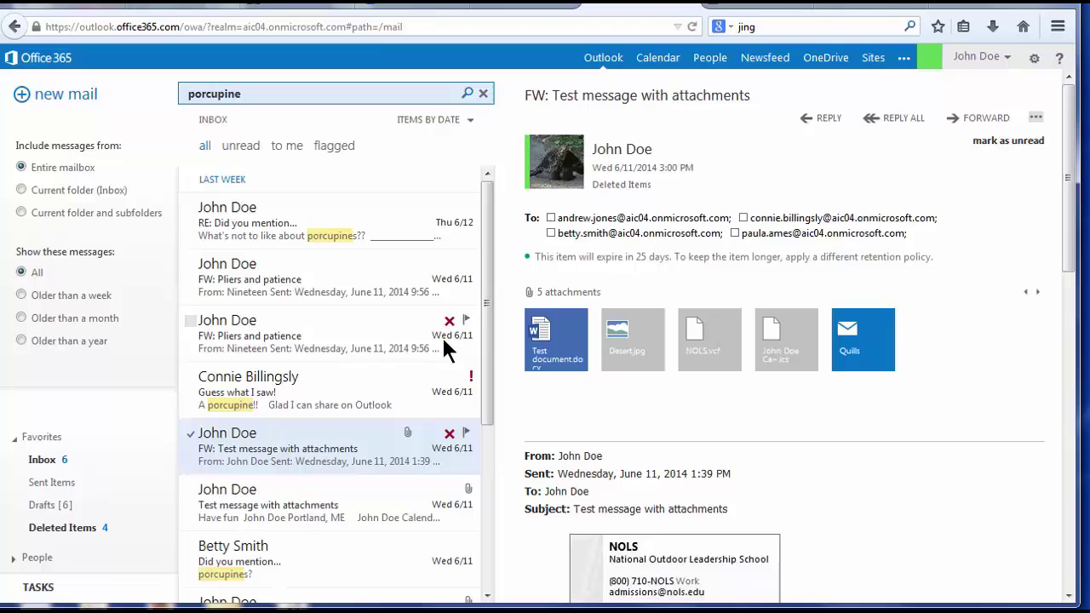
click(483, 94)
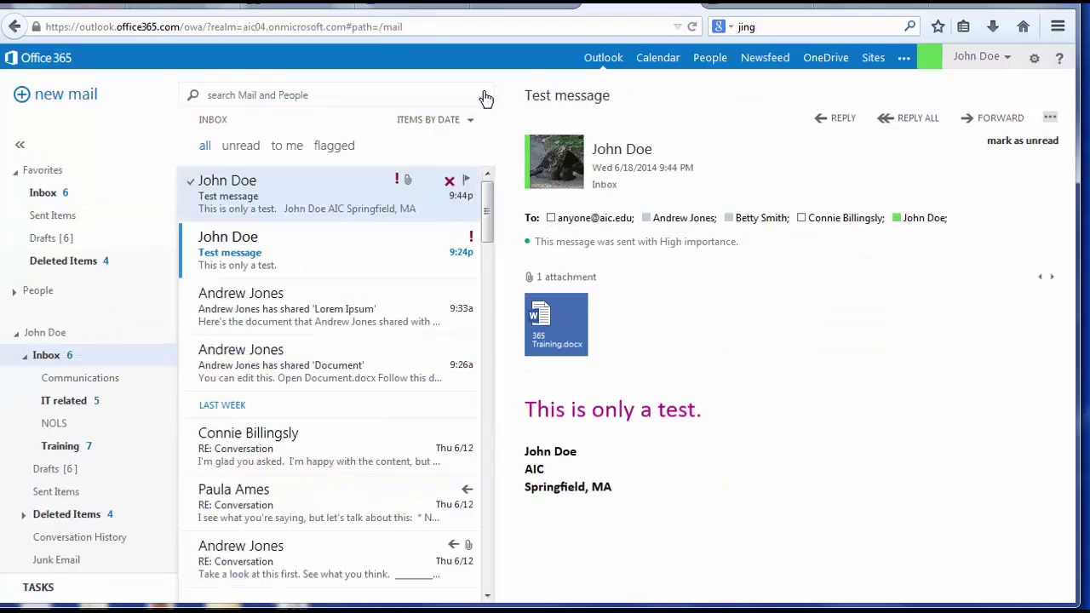
Search for all mail from the colleague who shared the "Lorem Ipsum" document, browse the results, and clear the search.
click(404, 96)
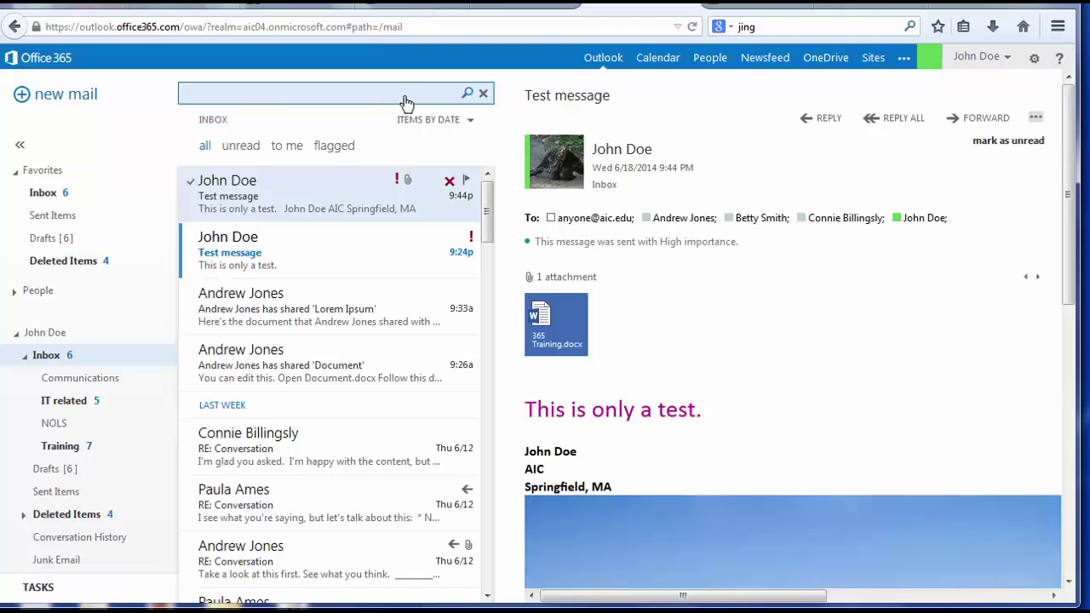
text(andrew)
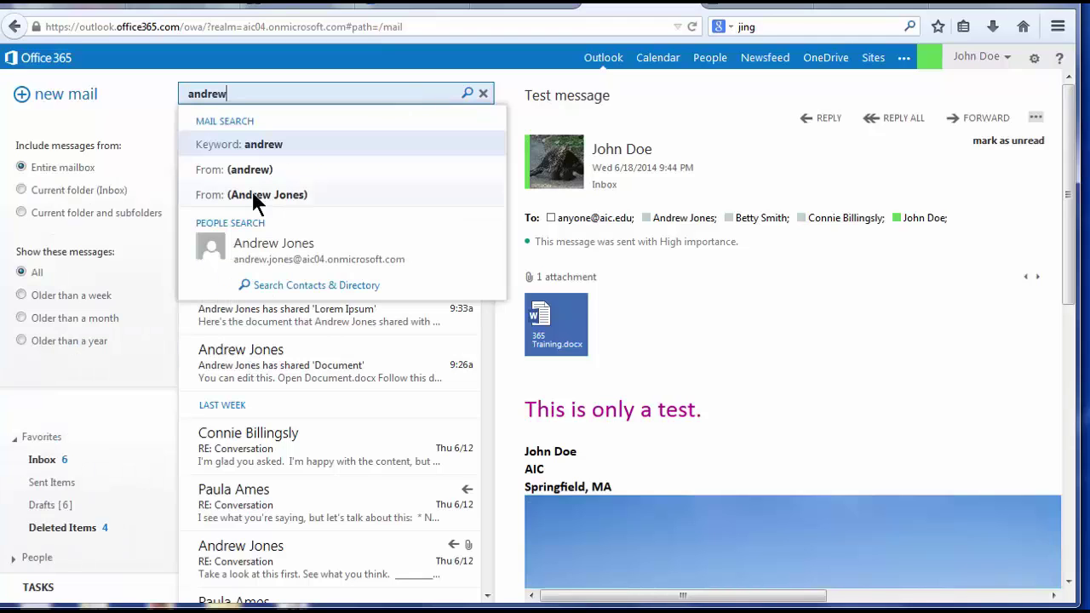
click(255, 200)
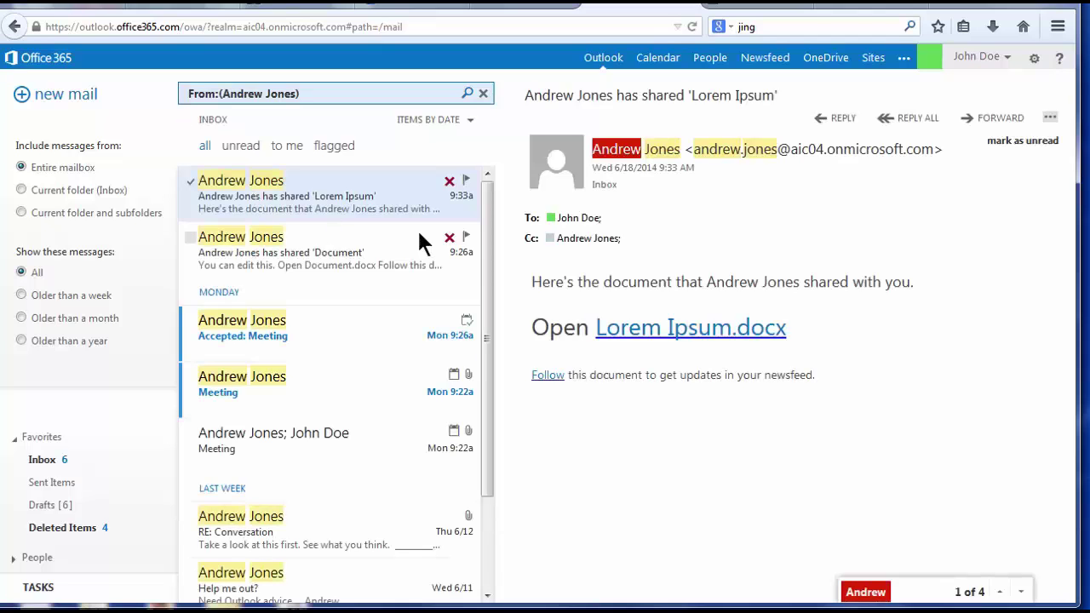
drag(487, 256, 494, 438)
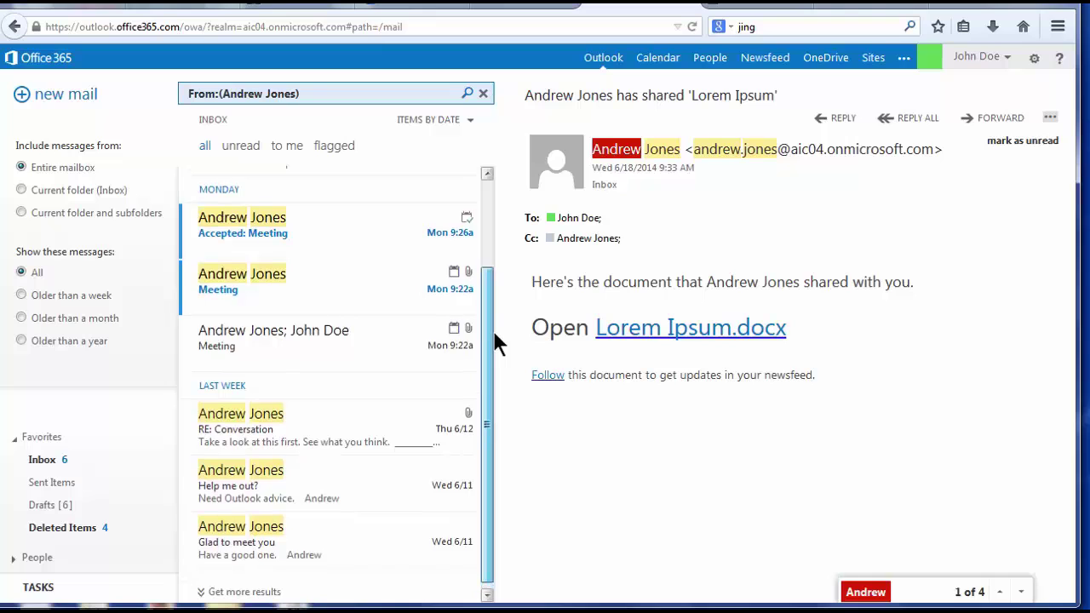
click(483, 93)
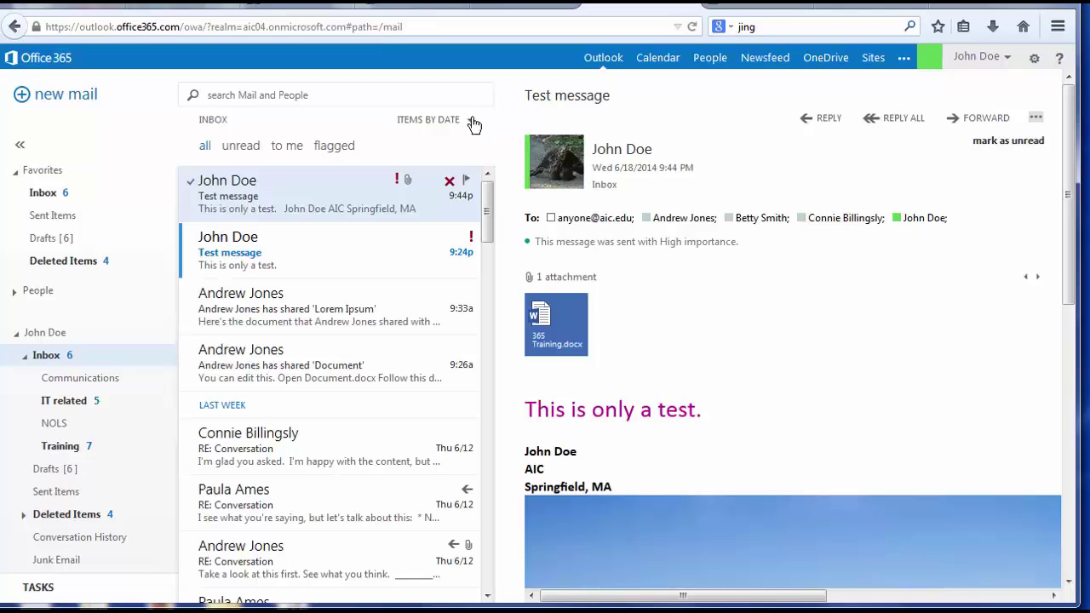
Try sorting the inbox by attachments and switch the sorting to importance.
click(471, 120)
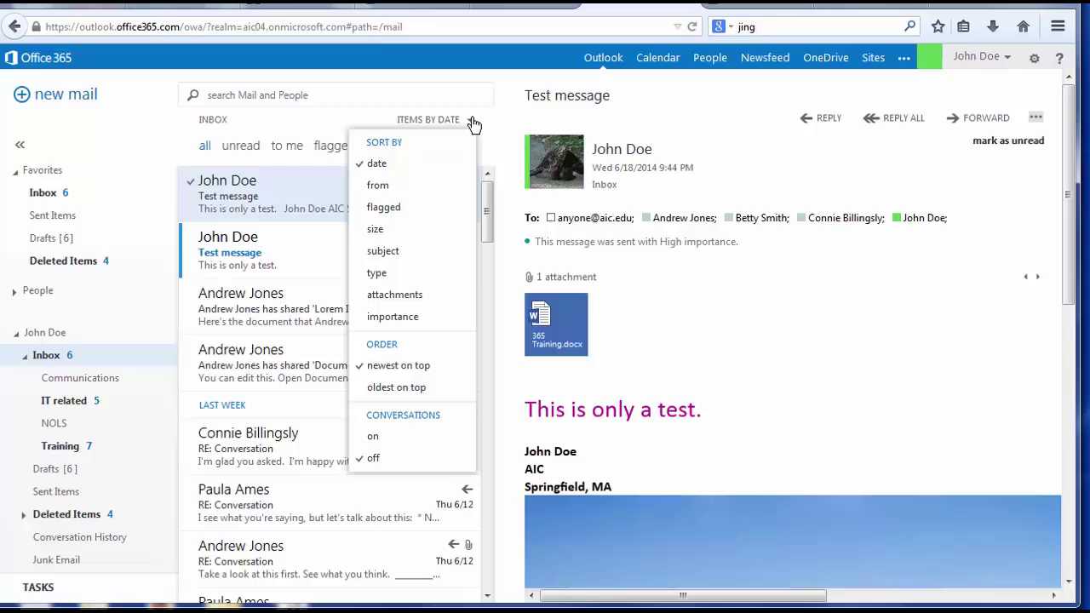
click(406, 297)
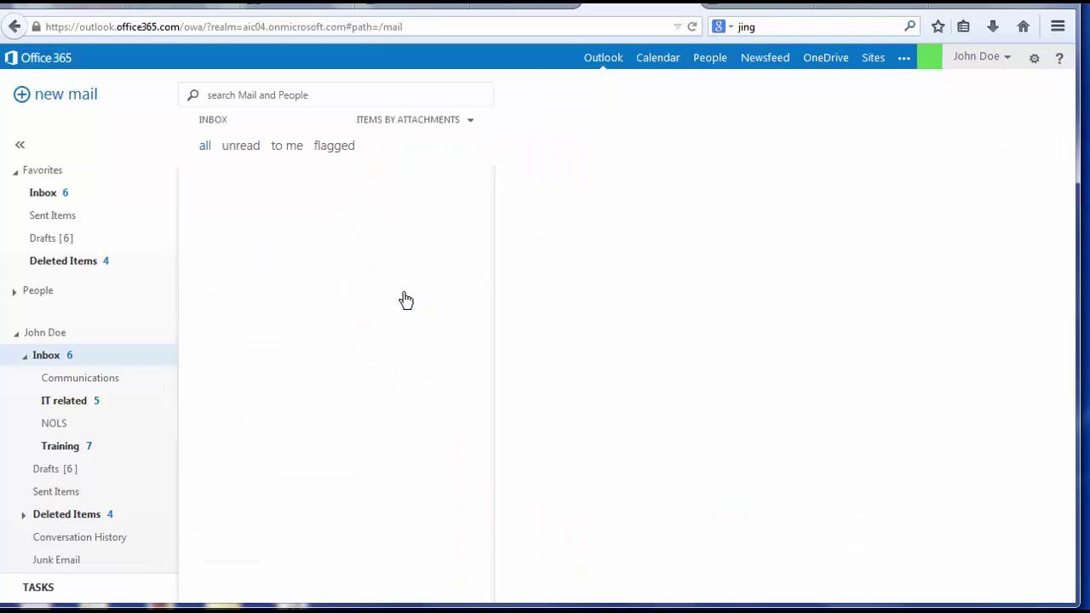
click(470, 121)
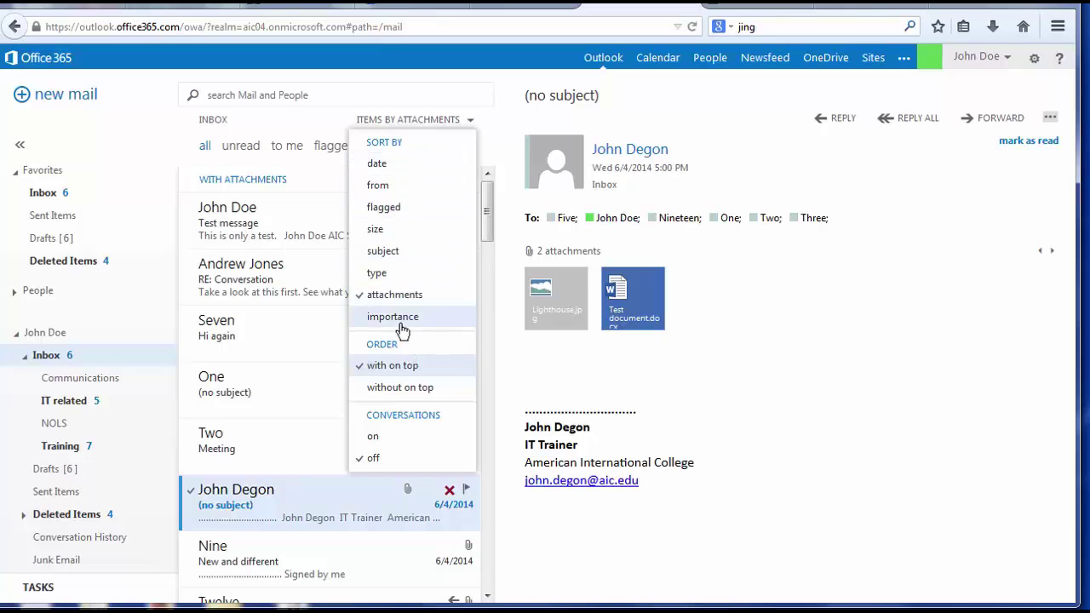
click(394, 317)
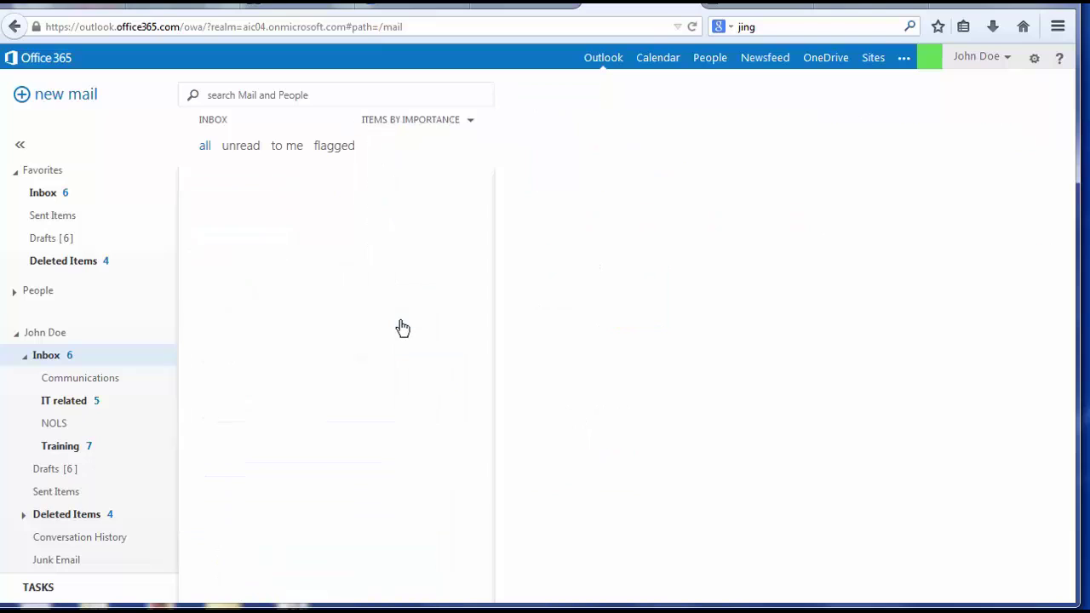
Step down through the high-importance messages as far as "This can't wait".
key(Down)
key(Down)
key(Down)
key(Down)
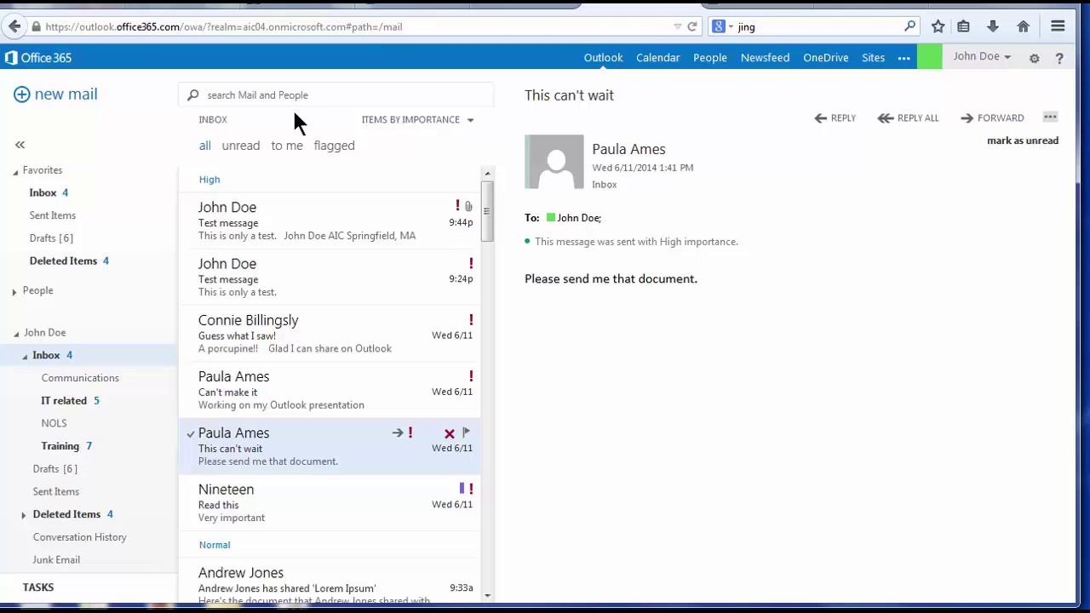
Turn on conversation grouping for the inbox and expand the thread titled "Conversation".
click(471, 125)
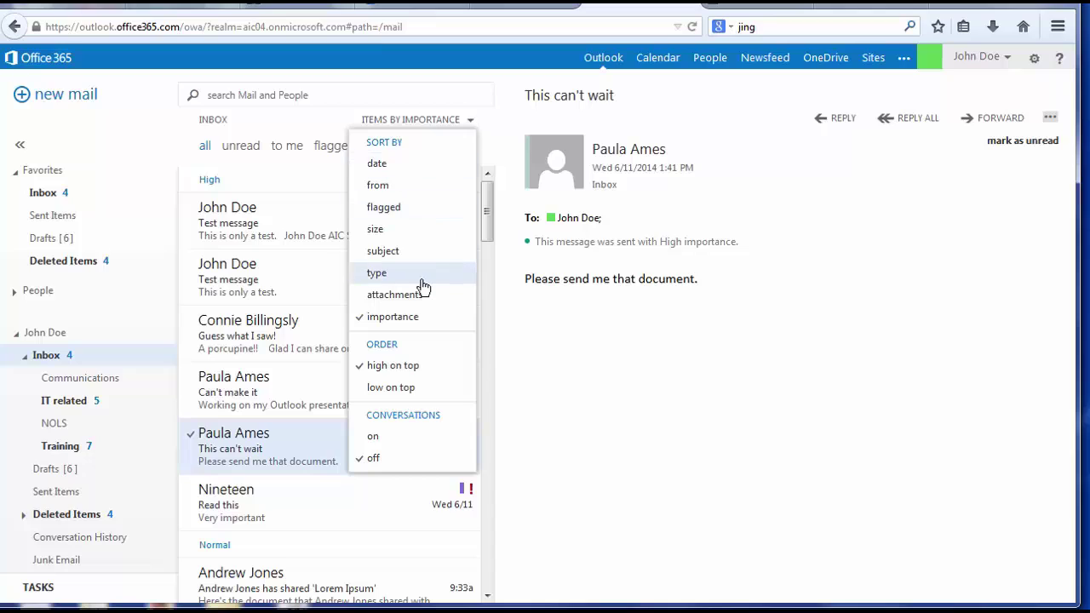
click(375, 437)
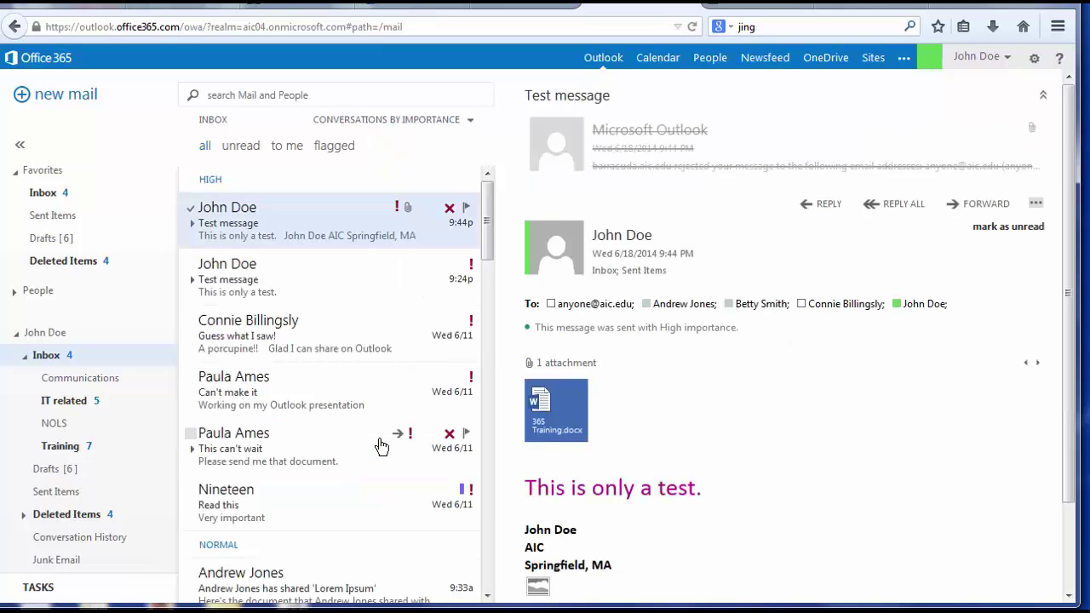
scroll(193, 329, down, 5)
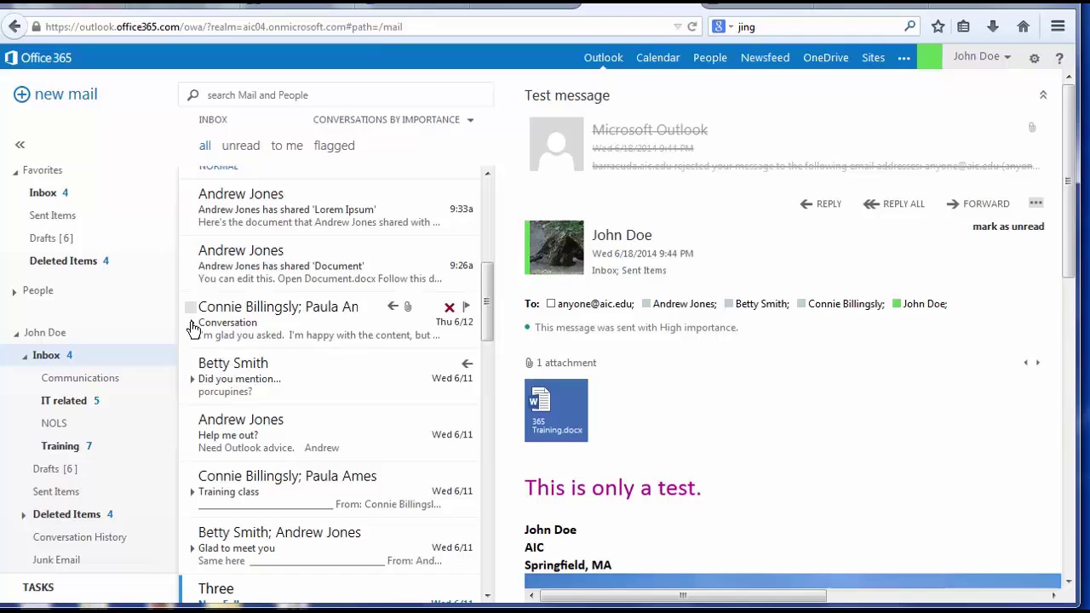
click(192, 325)
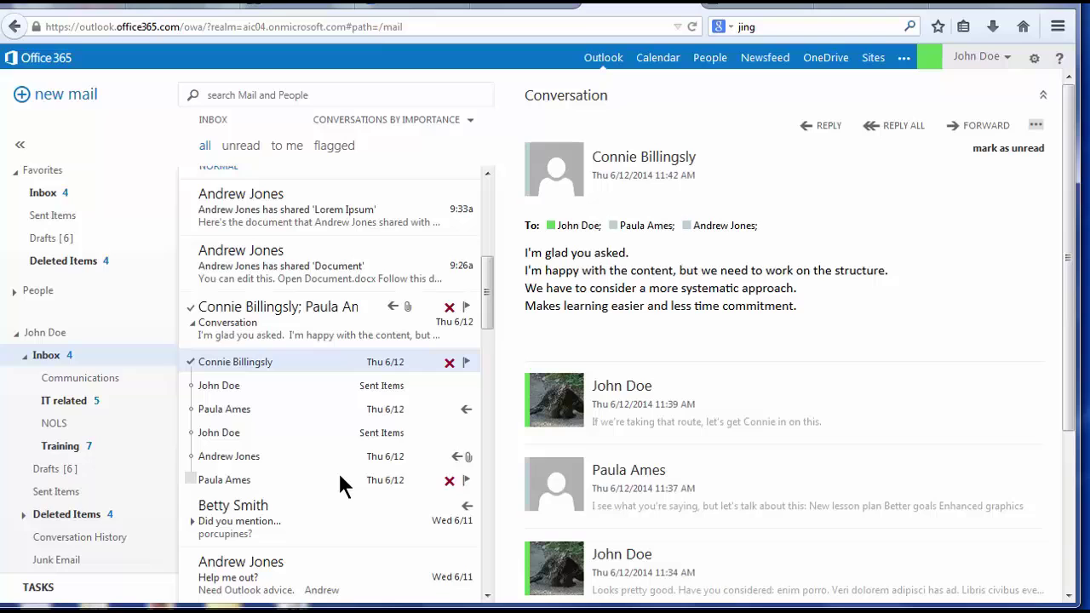
Read through messages in the "Conversation" thread from the oldest up to the newest.
click(339, 483)
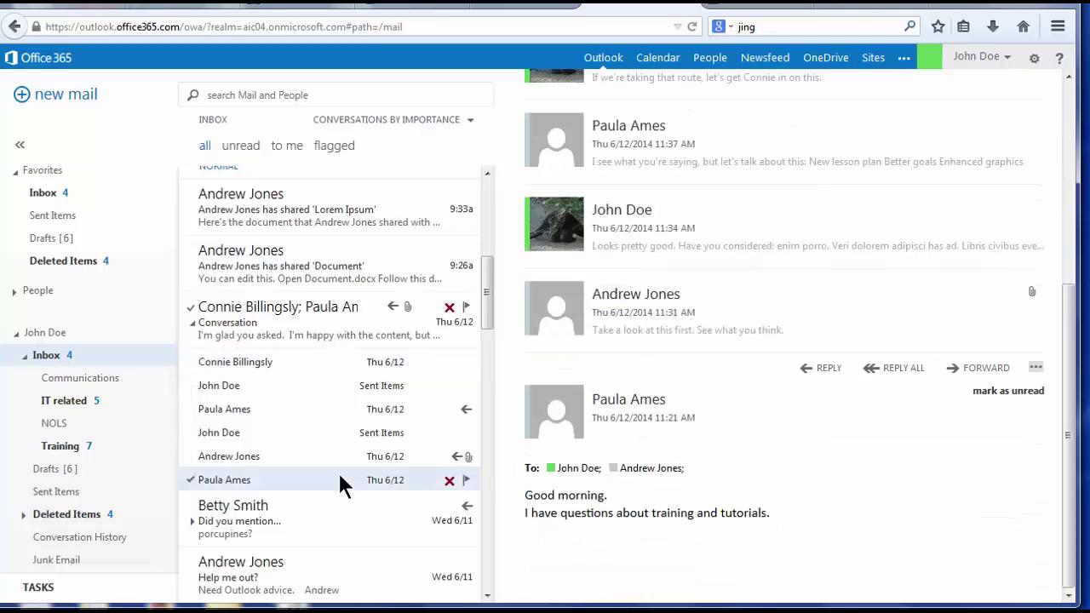
click(333, 460)
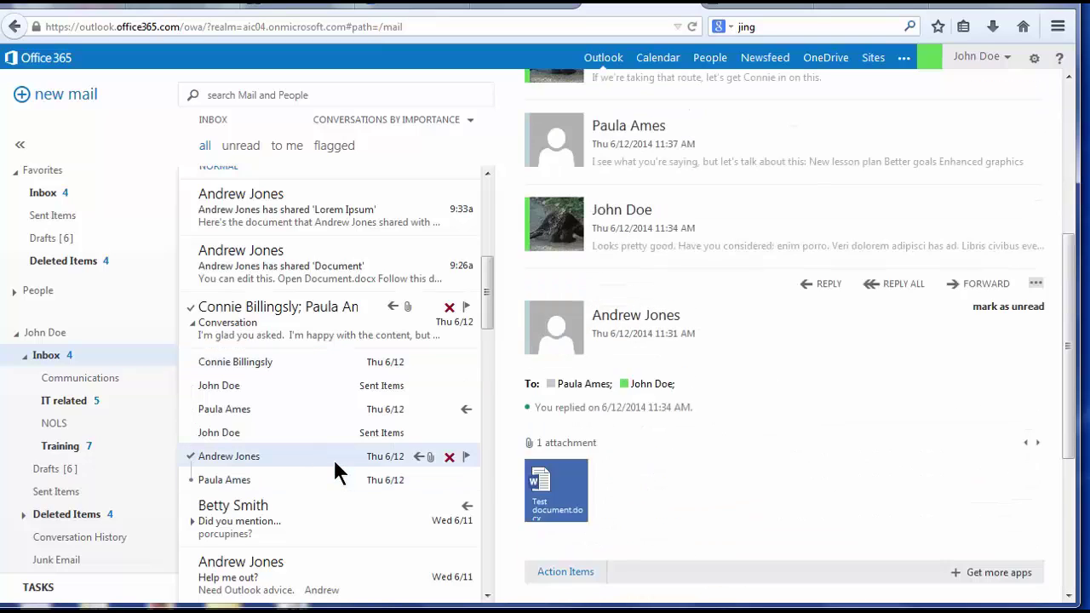
click(331, 434)
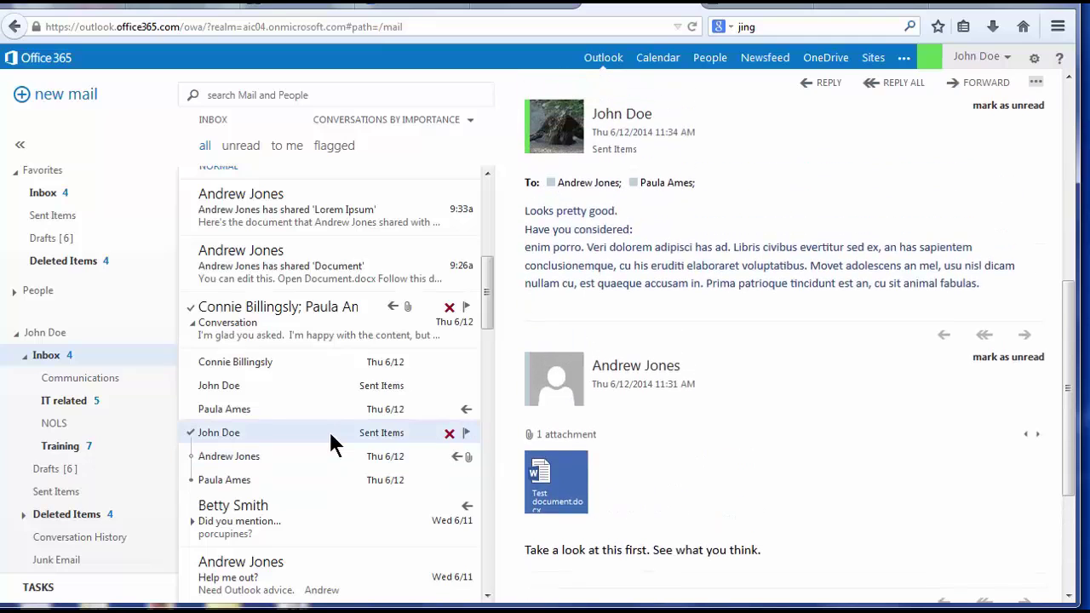
click(320, 385)
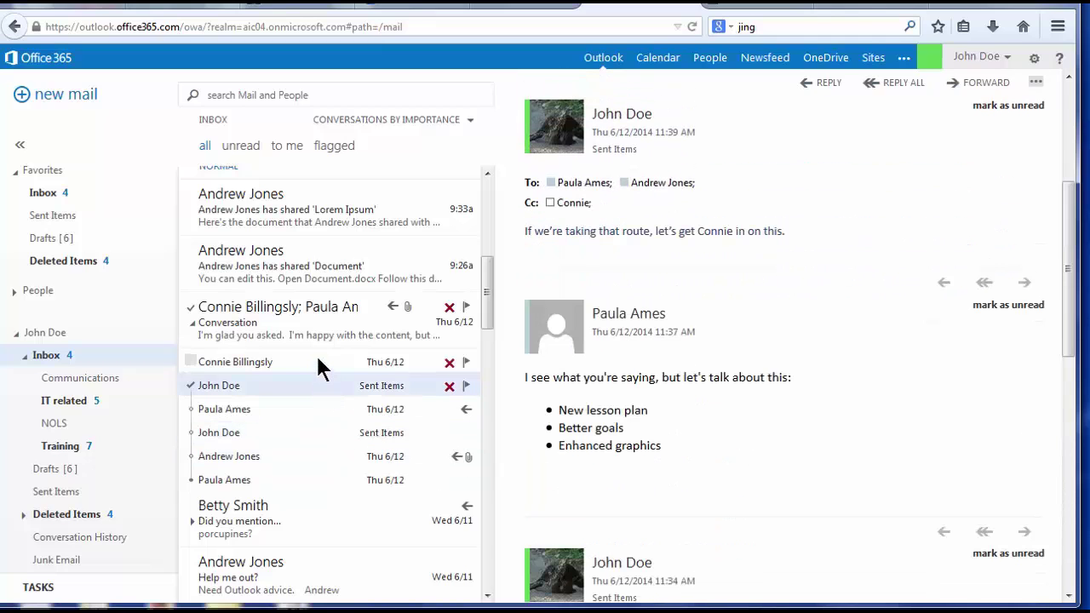
click(319, 361)
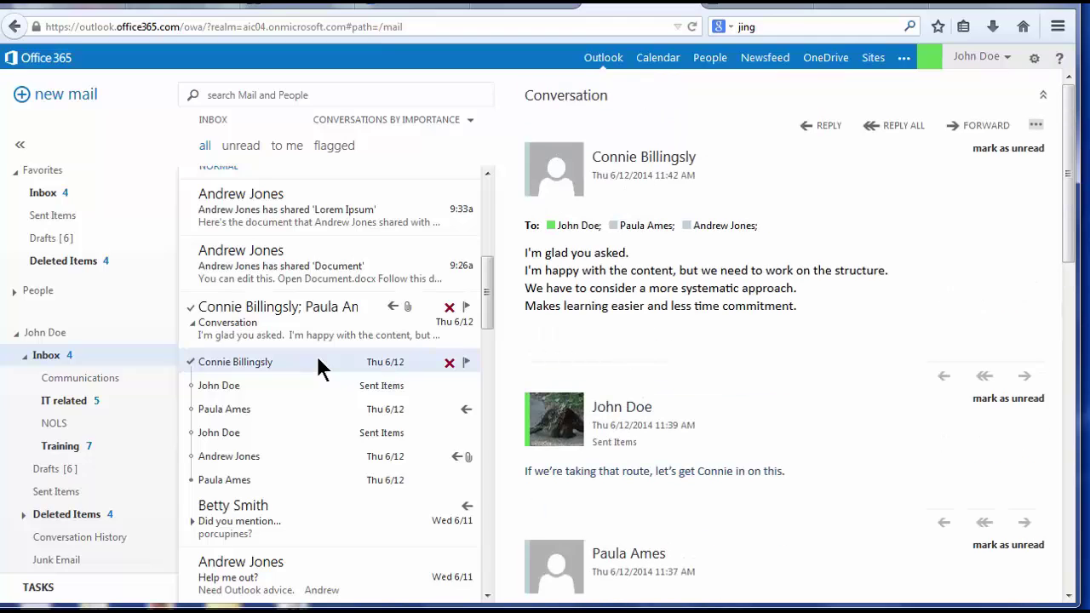
Turn off conversation grouping for the inbox.
click(470, 125)
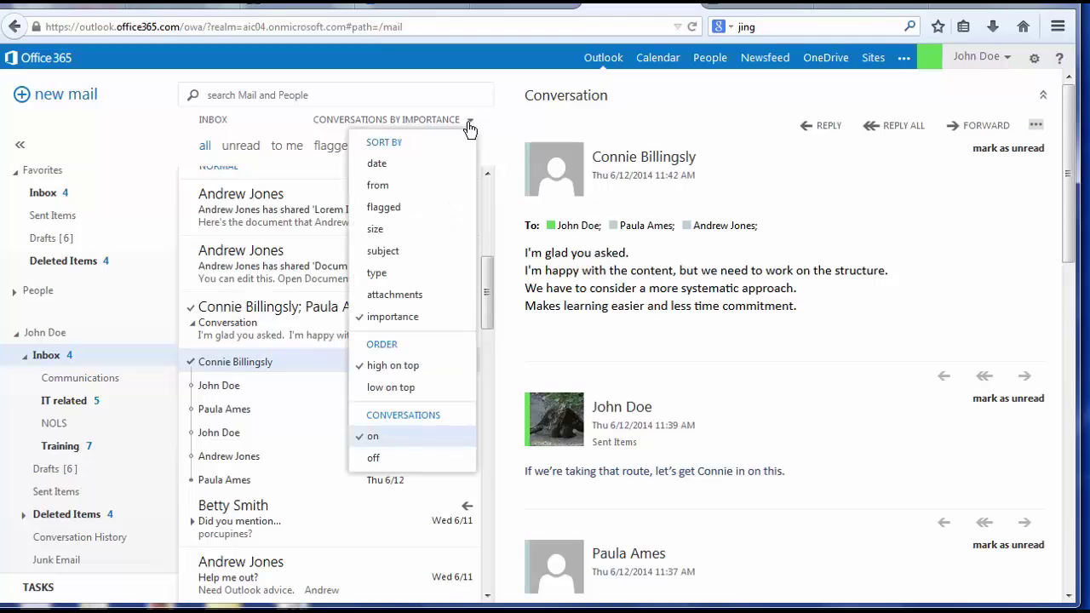
click(419, 458)
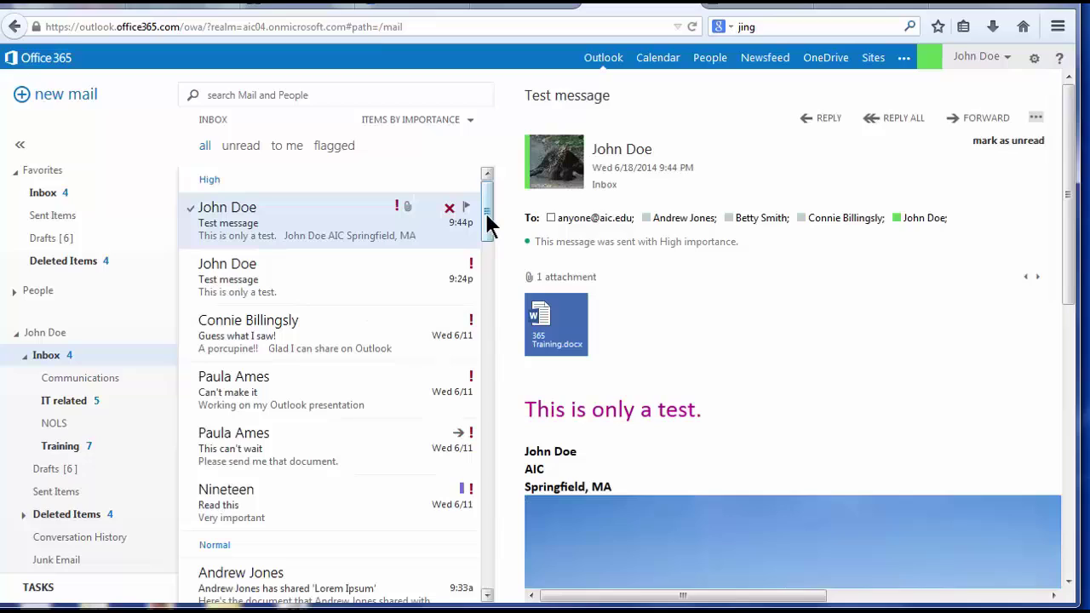